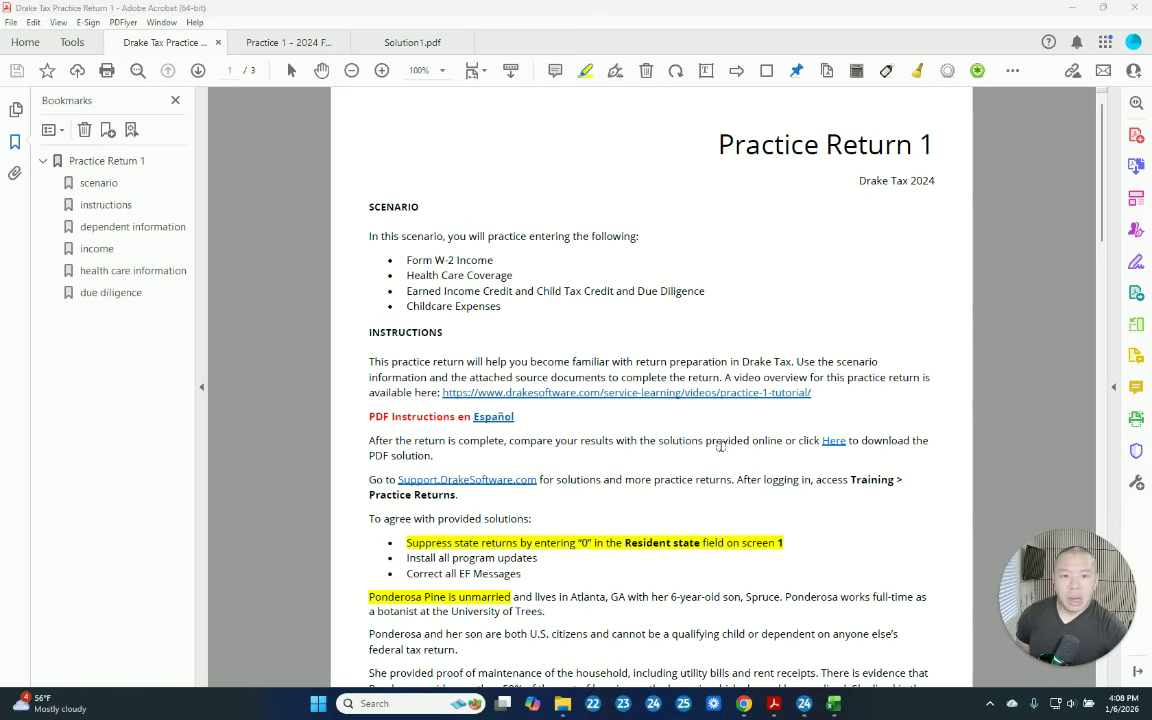
# Read the Practice Return 1 document's scenario, instructions, taxpayer and dependent details, and Form W-2 income section.
pyautogui.scroll(-1, 640, 380)
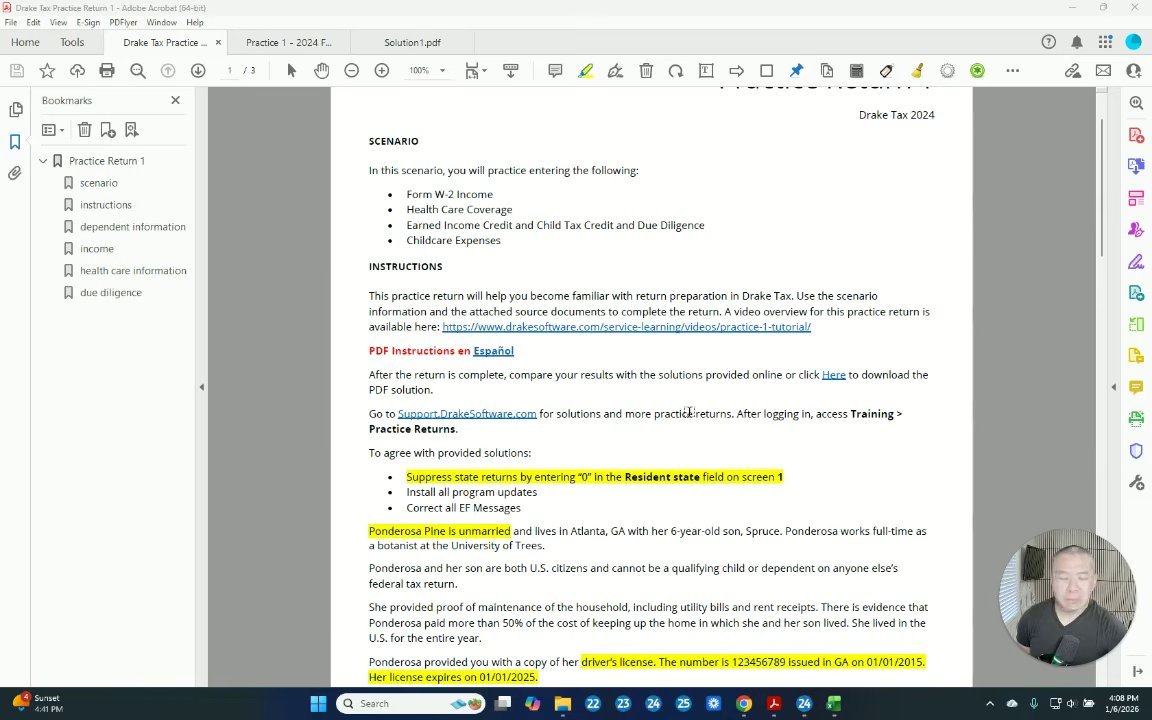
pyautogui.scroll(-2, 715, 447)
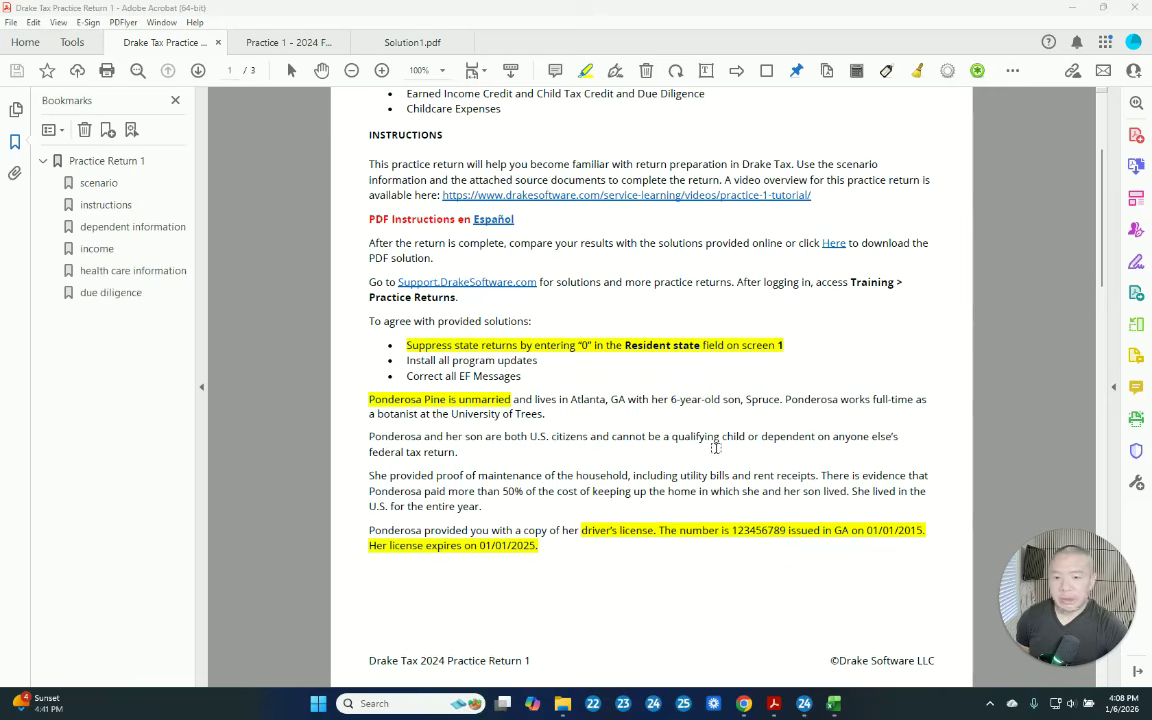
pyautogui.scroll(-2, 715, 447)
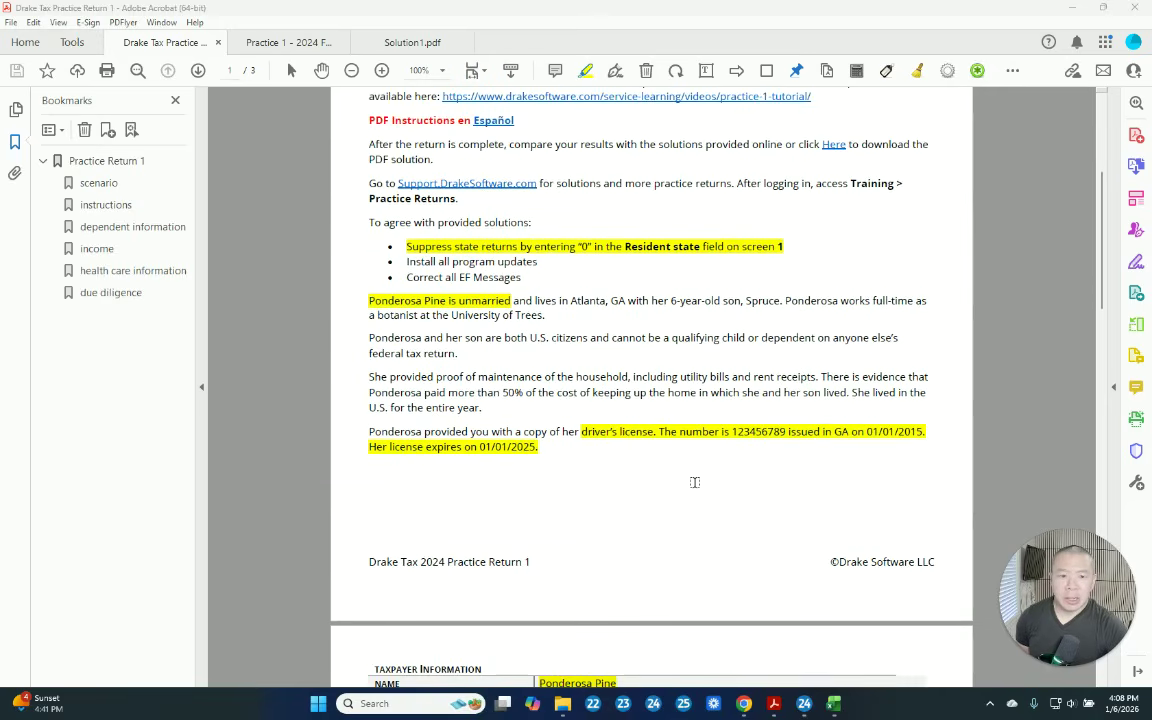
pyautogui.scroll(-6, 694, 482)
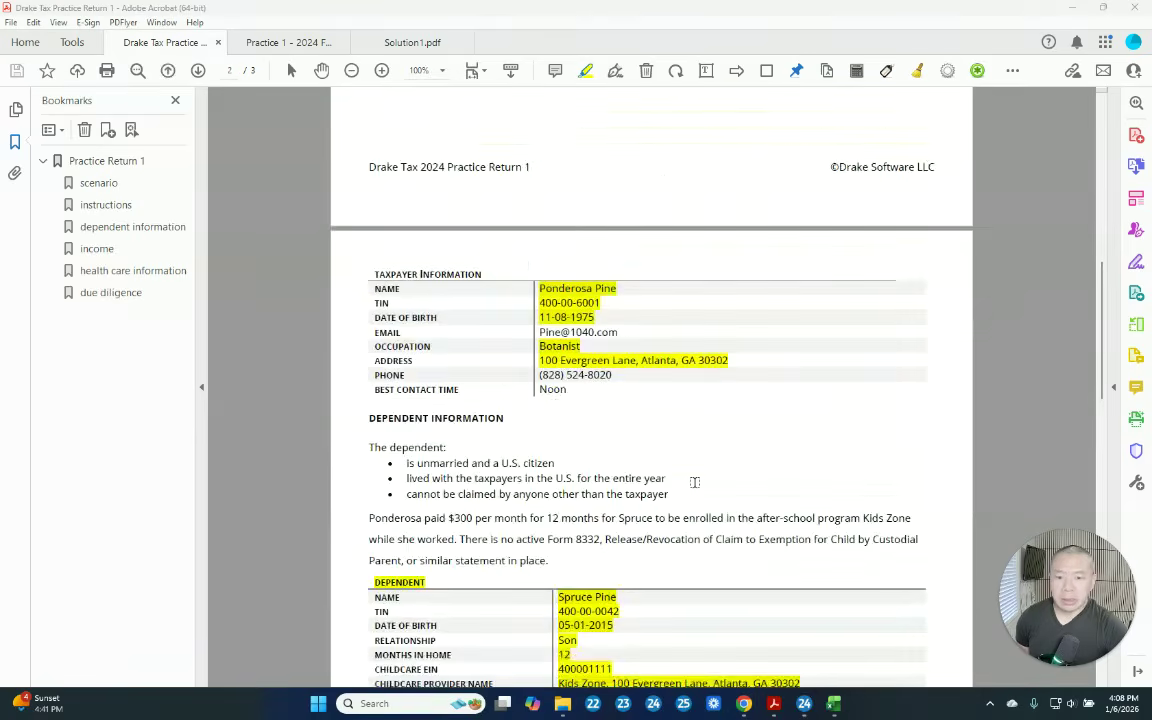
pyautogui.scroll(10, 694, 482)
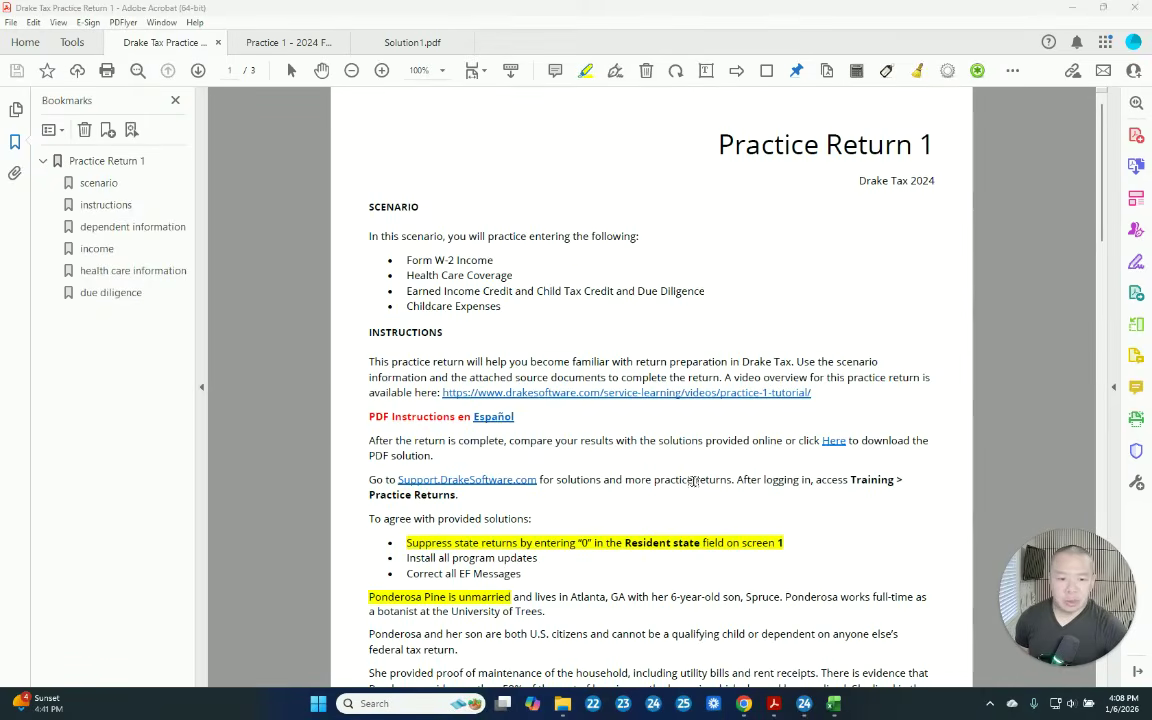
pyautogui.scroll(-3, 571, 498)
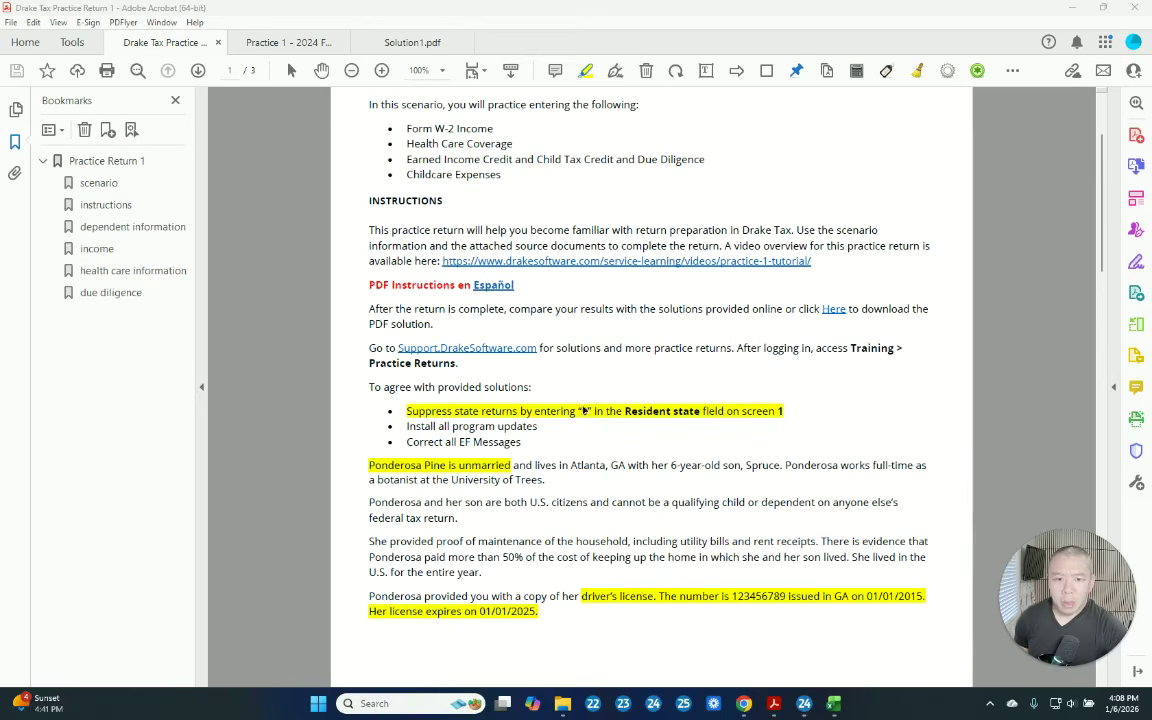
pyautogui.scroll(-2, 602, 506)
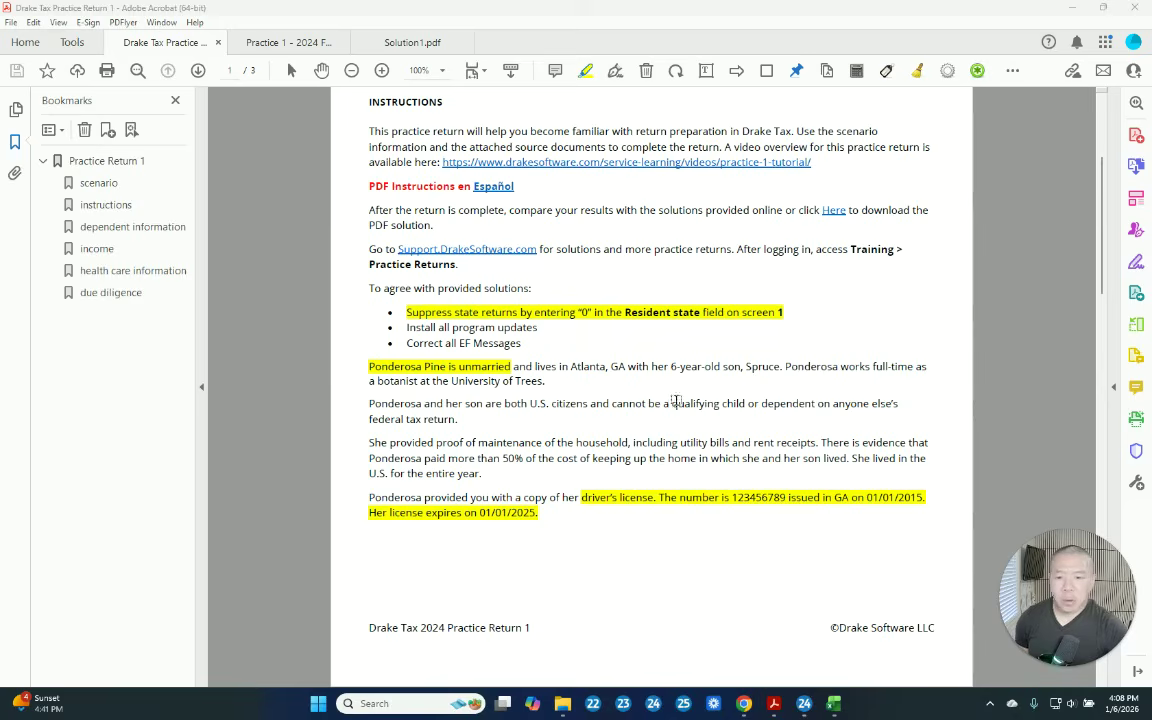
pyautogui.scroll(-3, 705, 386)
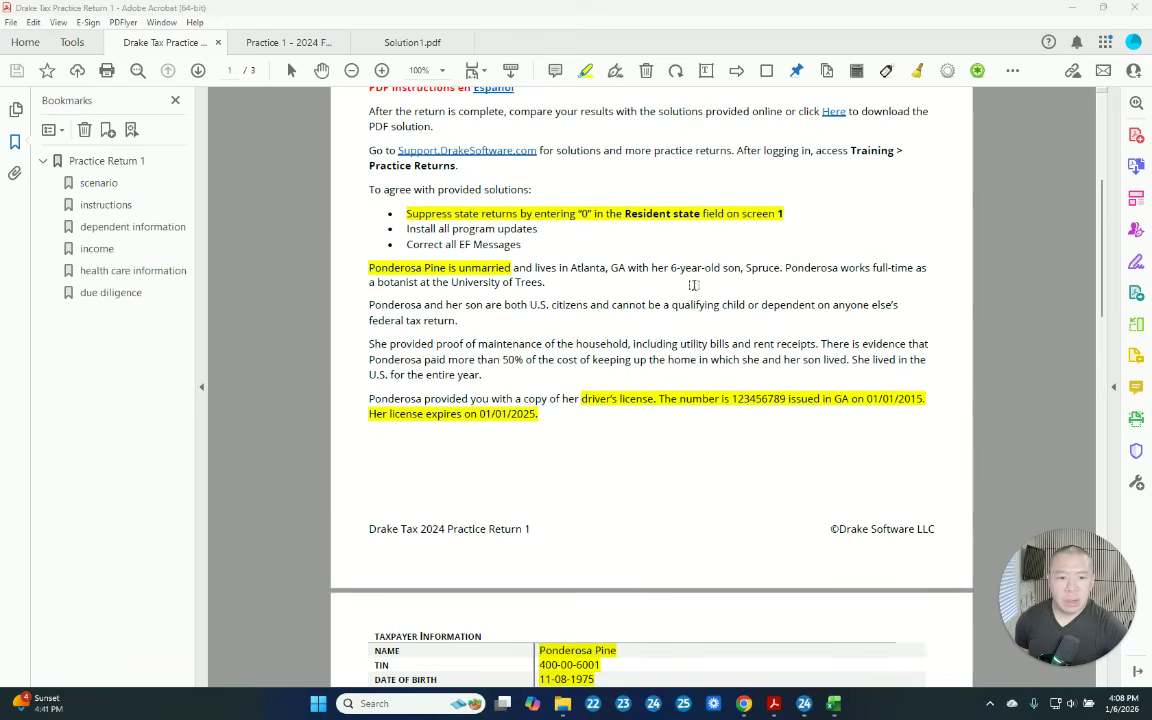
pyautogui.scroll(-3, 646, 374)
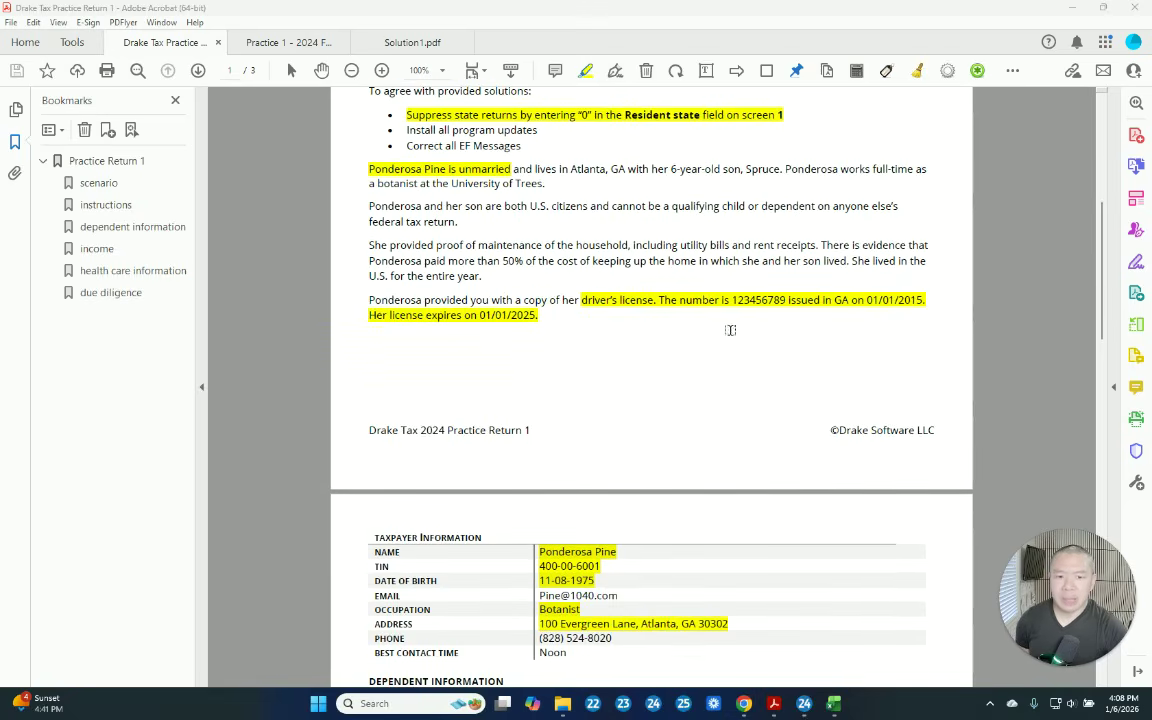
pyautogui.scroll(-4, 770, 399)
pyautogui.scroll(-6, 770, 399)
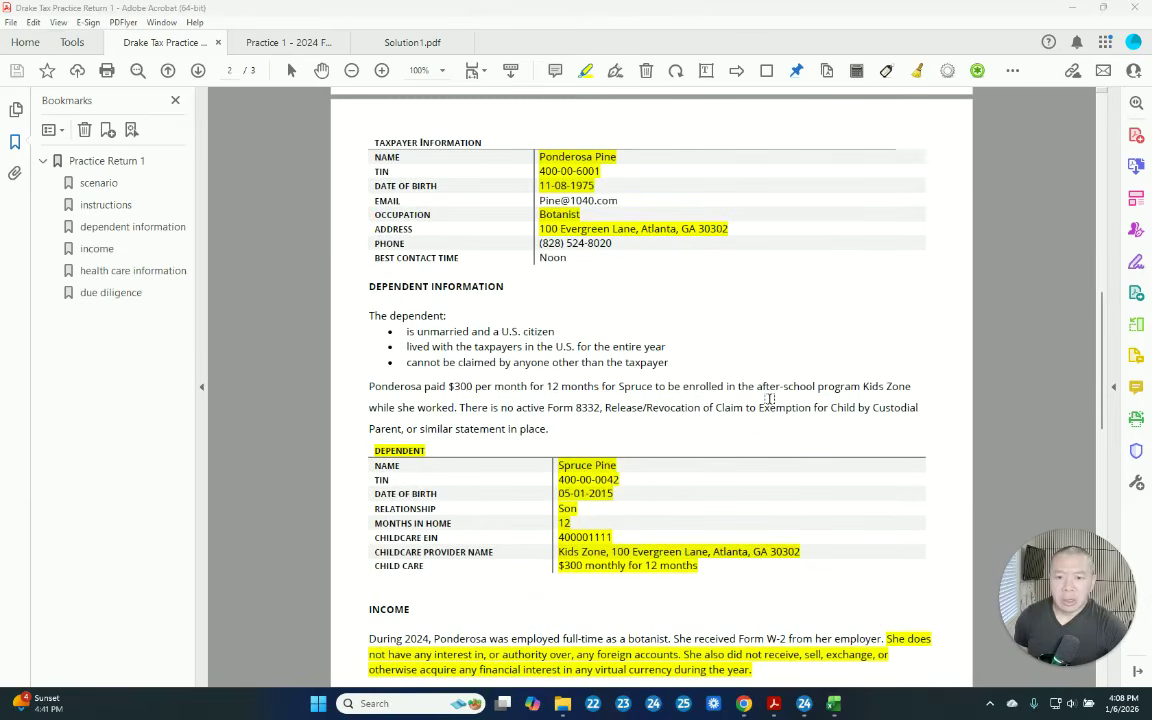
pyautogui.scroll(-10, 770, 399)
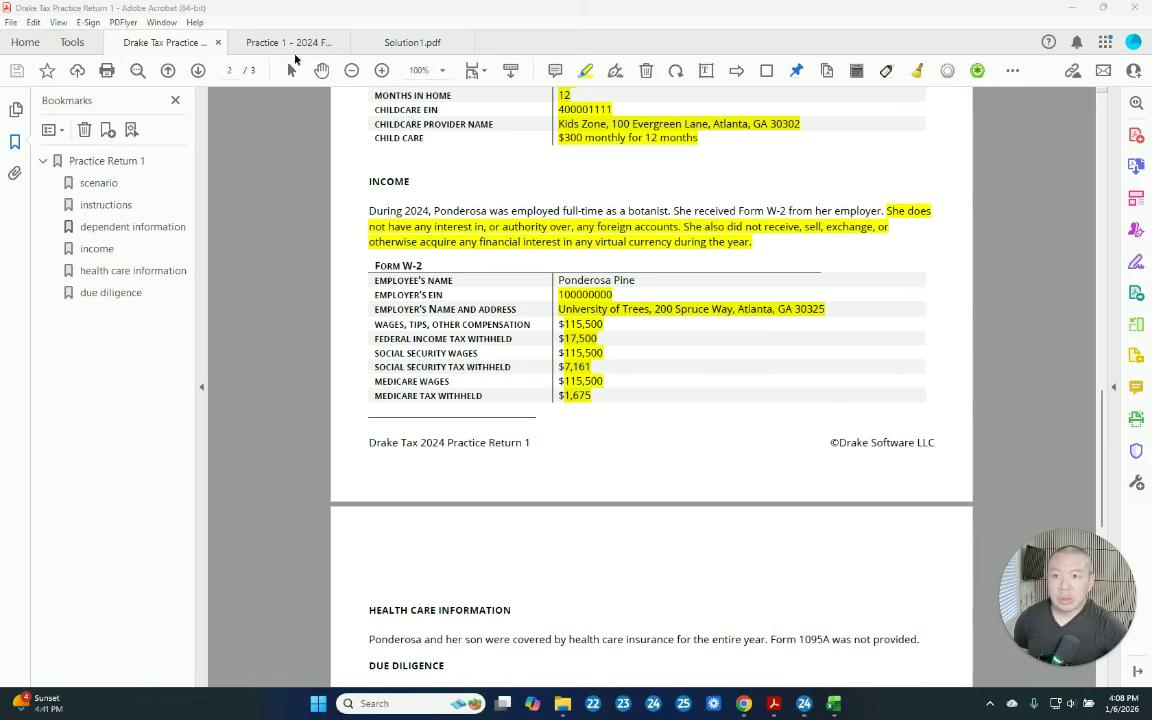
# Examine the taxpayer's 2024 Form W-2 PDF and cross-check it with the Practice Return 1 document.
pyautogui.click(288, 44)
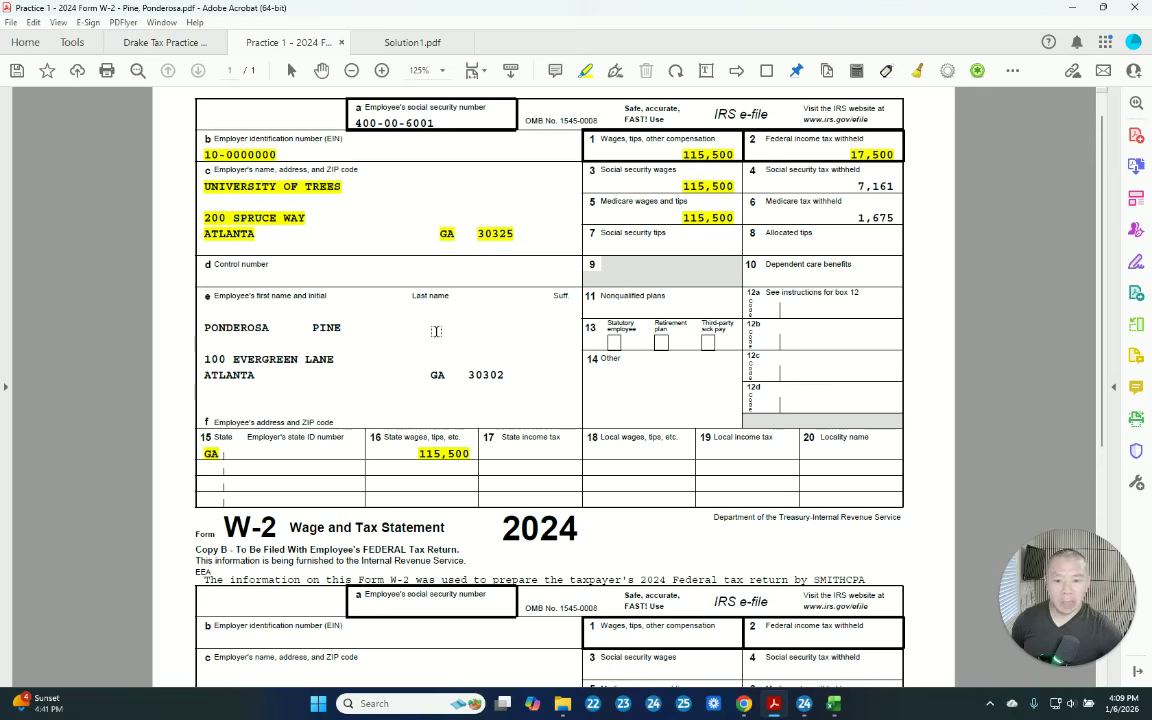
pyautogui.click(150, 43)
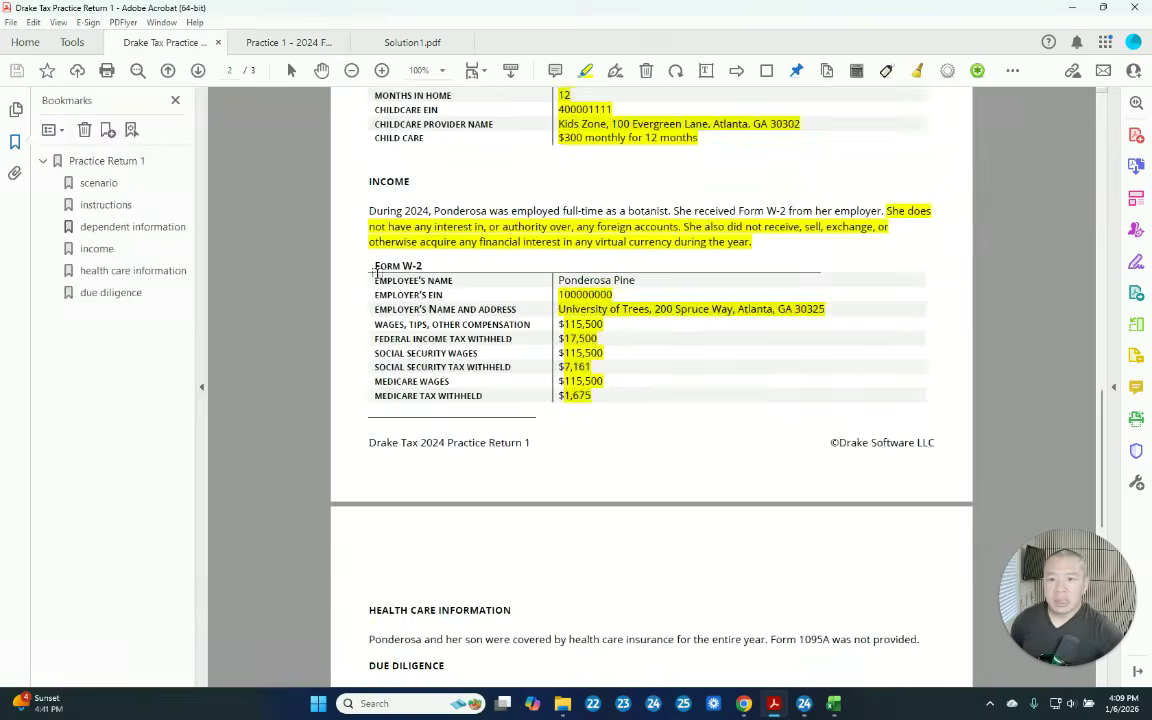
pyautogui.scroll(10, 690, 508)
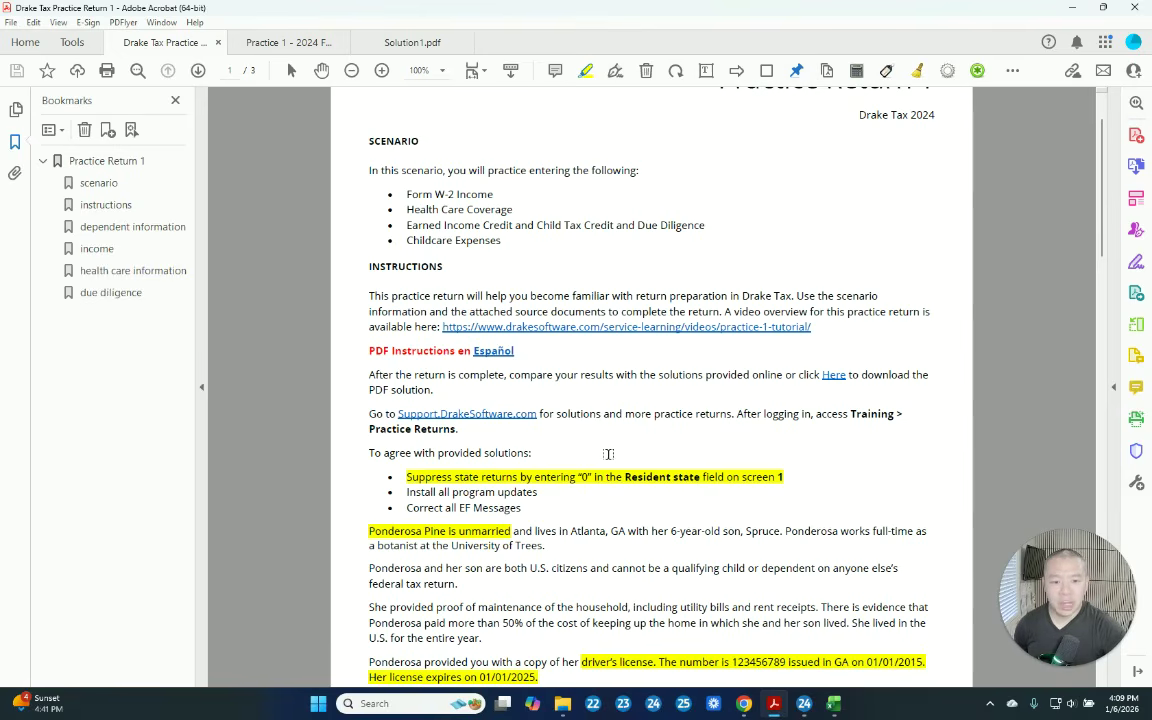
pyautogui.scroll(-5, 745, 492)
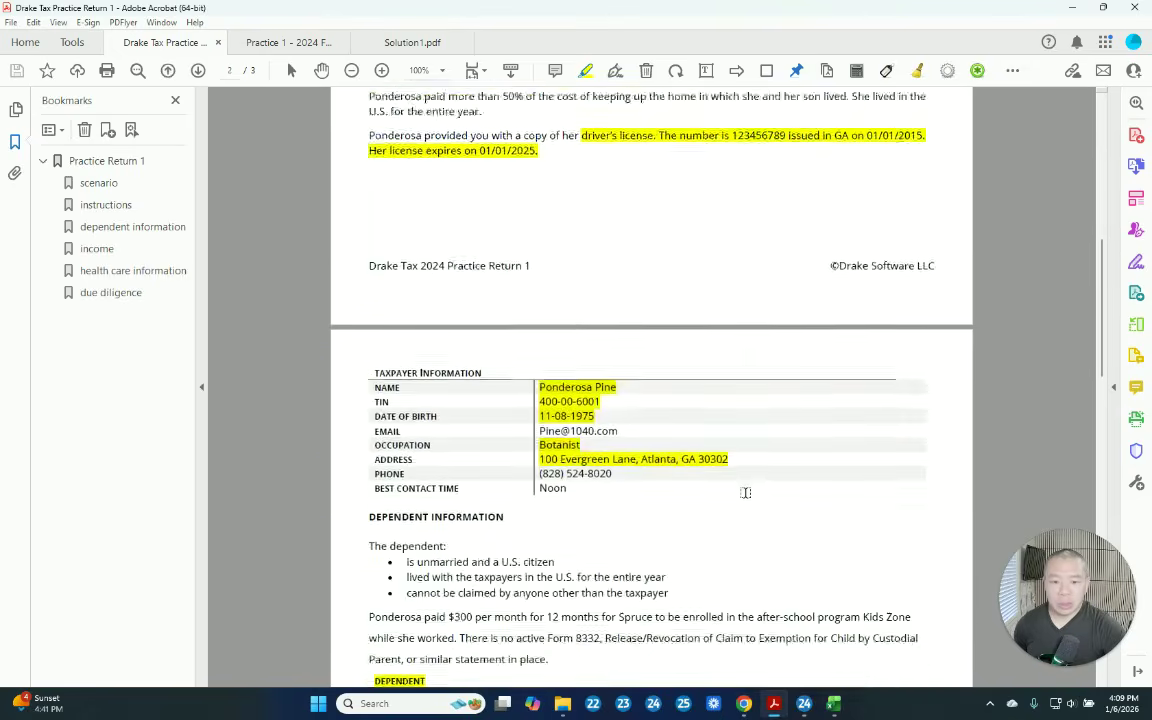
pyautogui.scroll(-1, 745, 492)
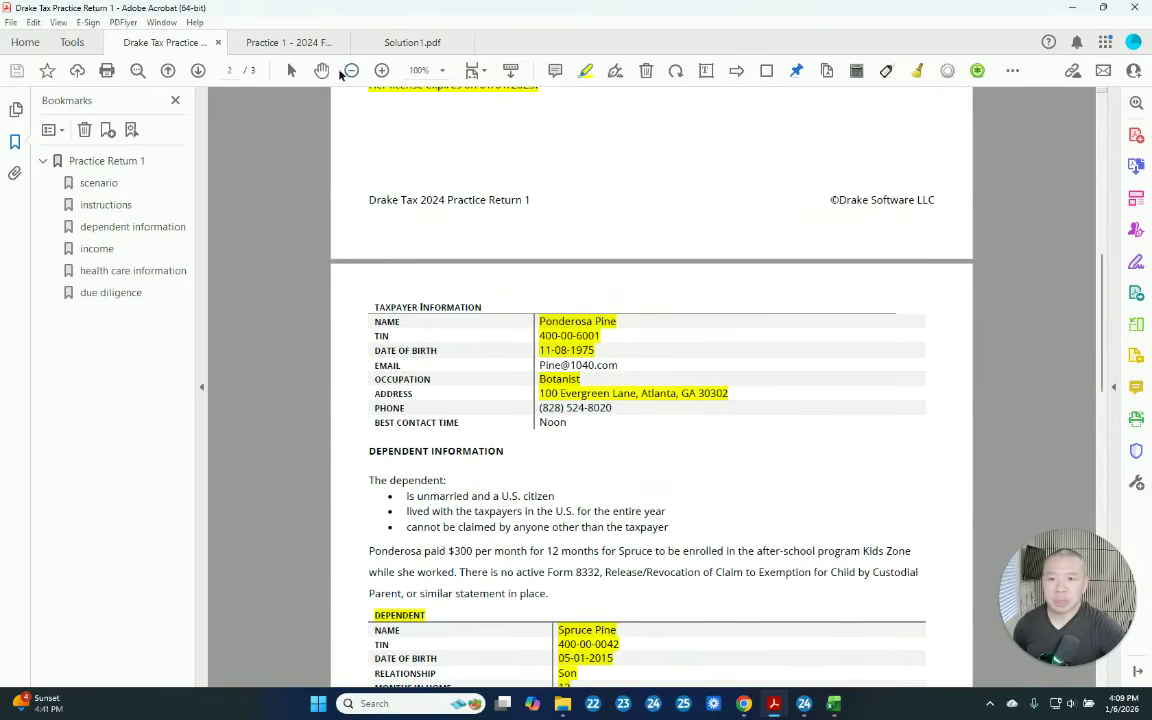
pyautogui.click(288, 42)
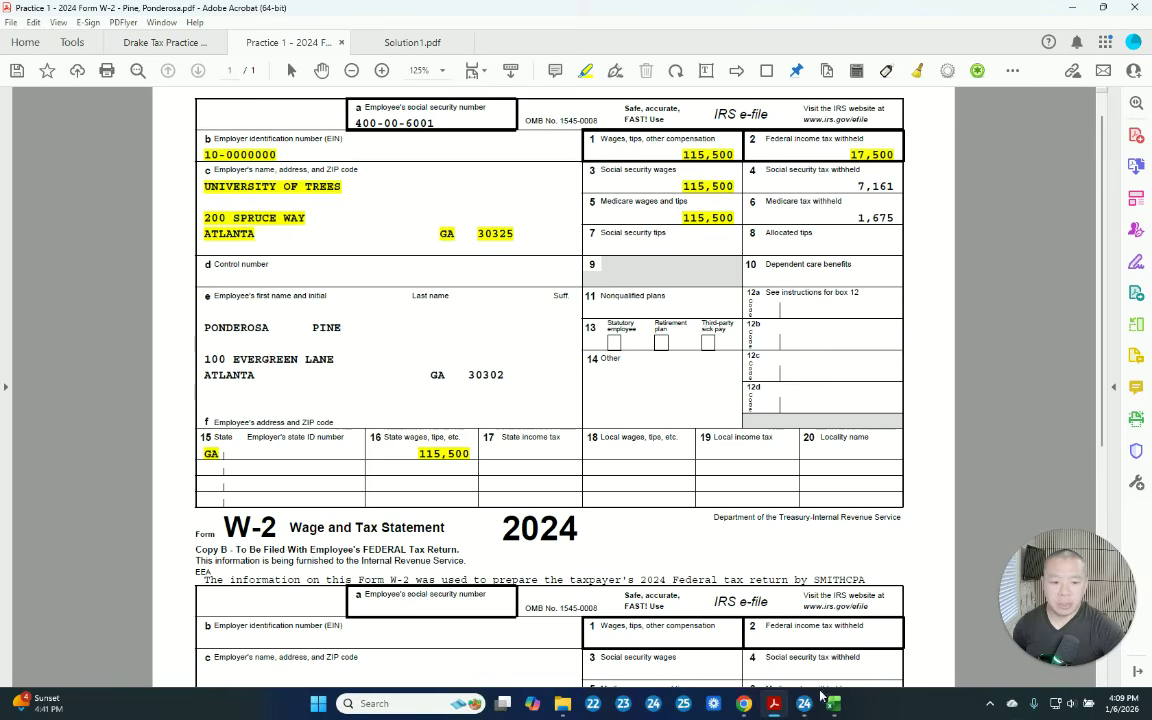
# Switch to the 2024 1040 Recon workbook in Excel and review its INDEX, W-2 Wages and States - GA sheets.
pyautogui.moveTo(833, 700)
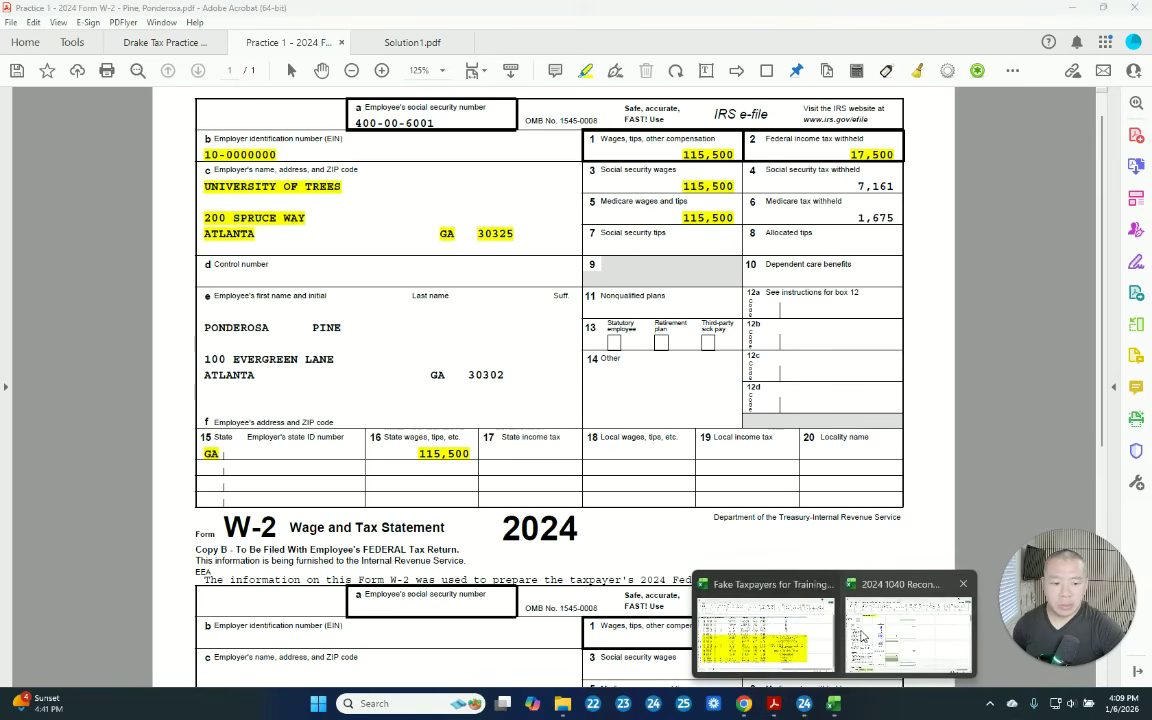
pyautogui.click(935, 578)
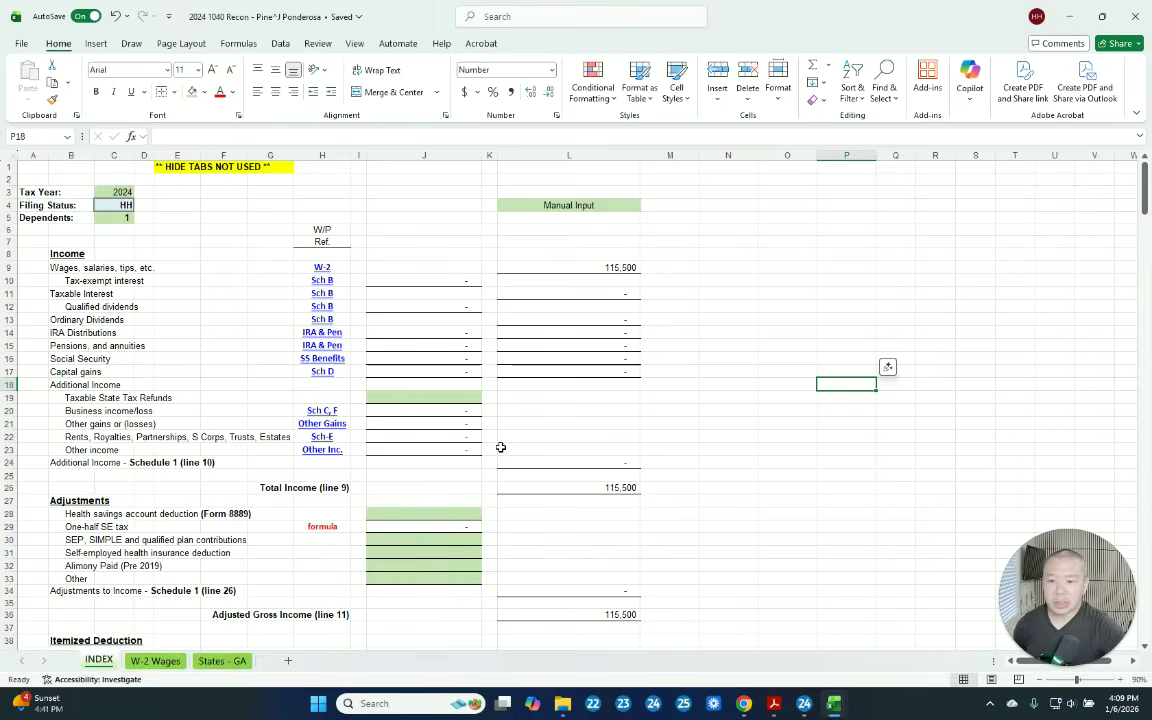
pyautogui.scroll(-7, 419, 324)
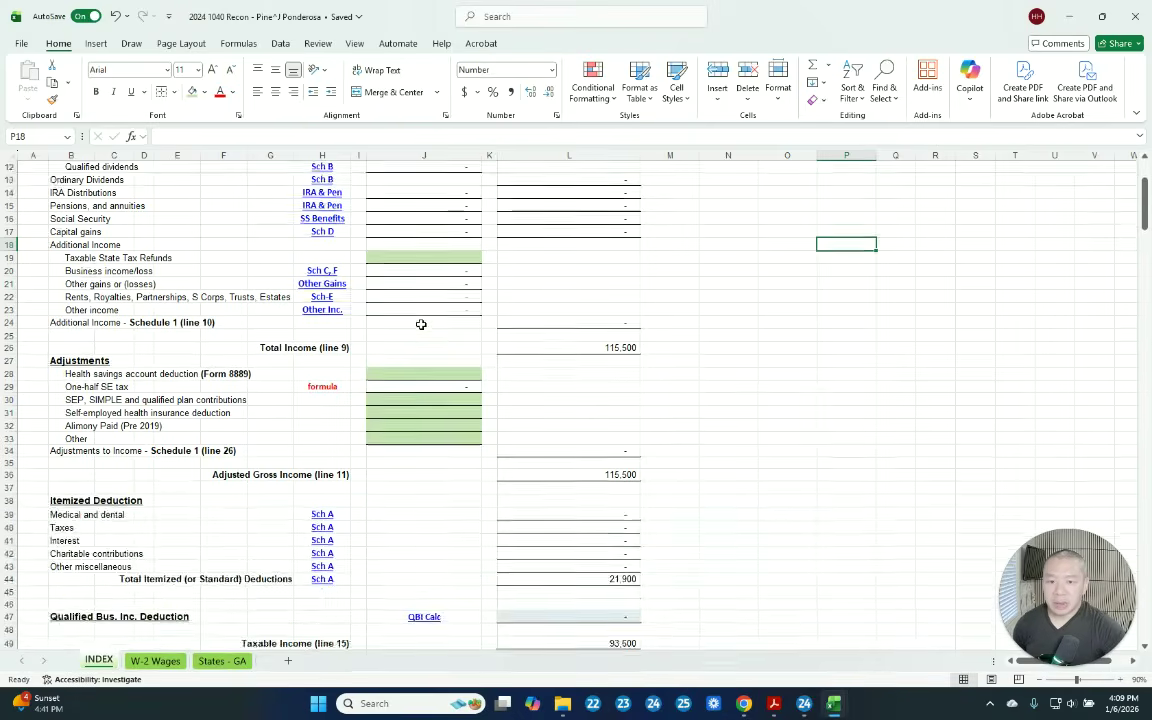
pyautogui.click(155, 661)
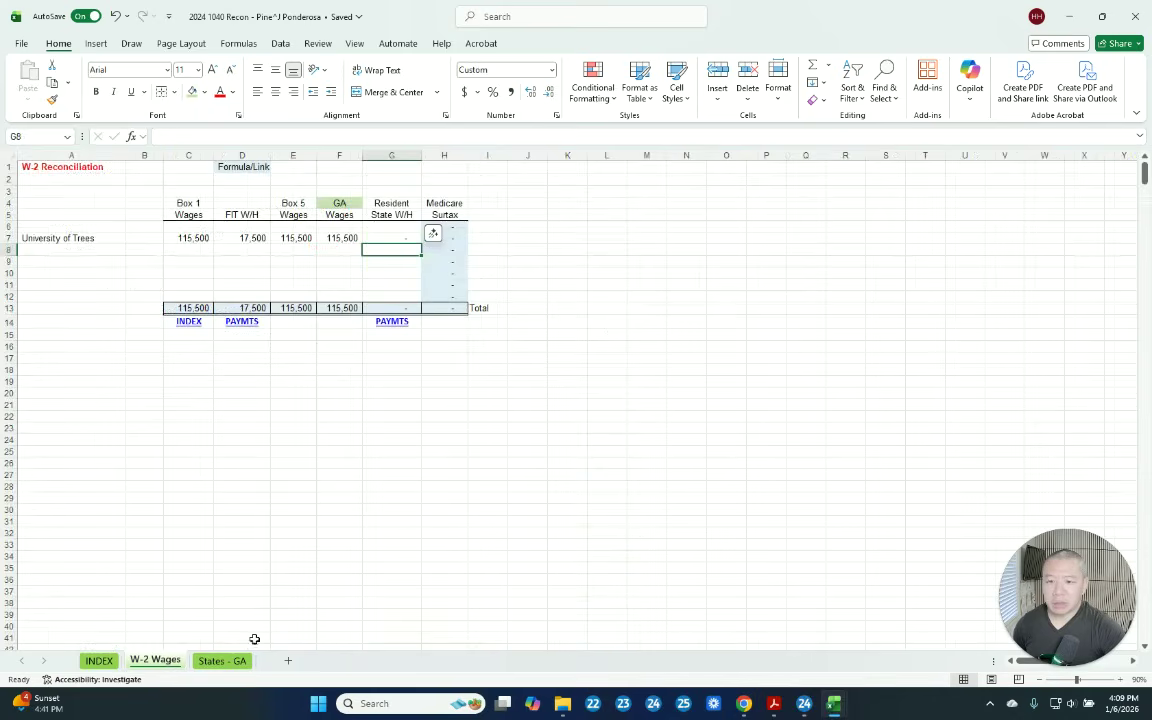
pyautogui.click(222, 660)
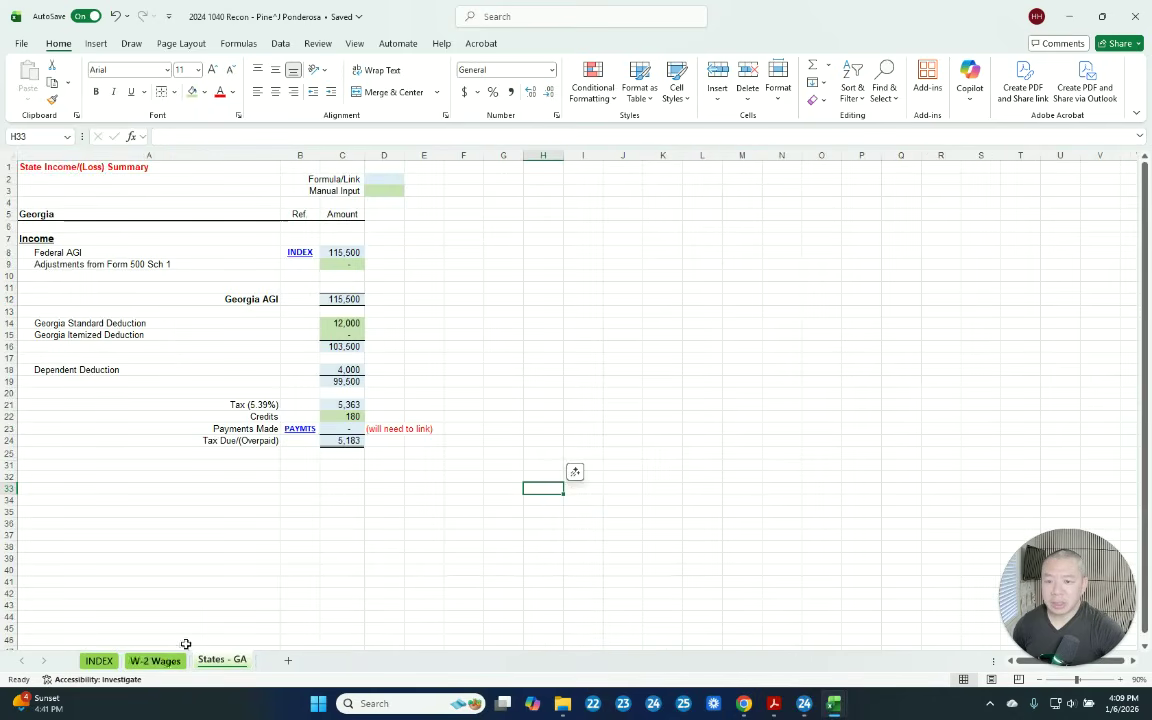
pyautogui.click(155, 661)
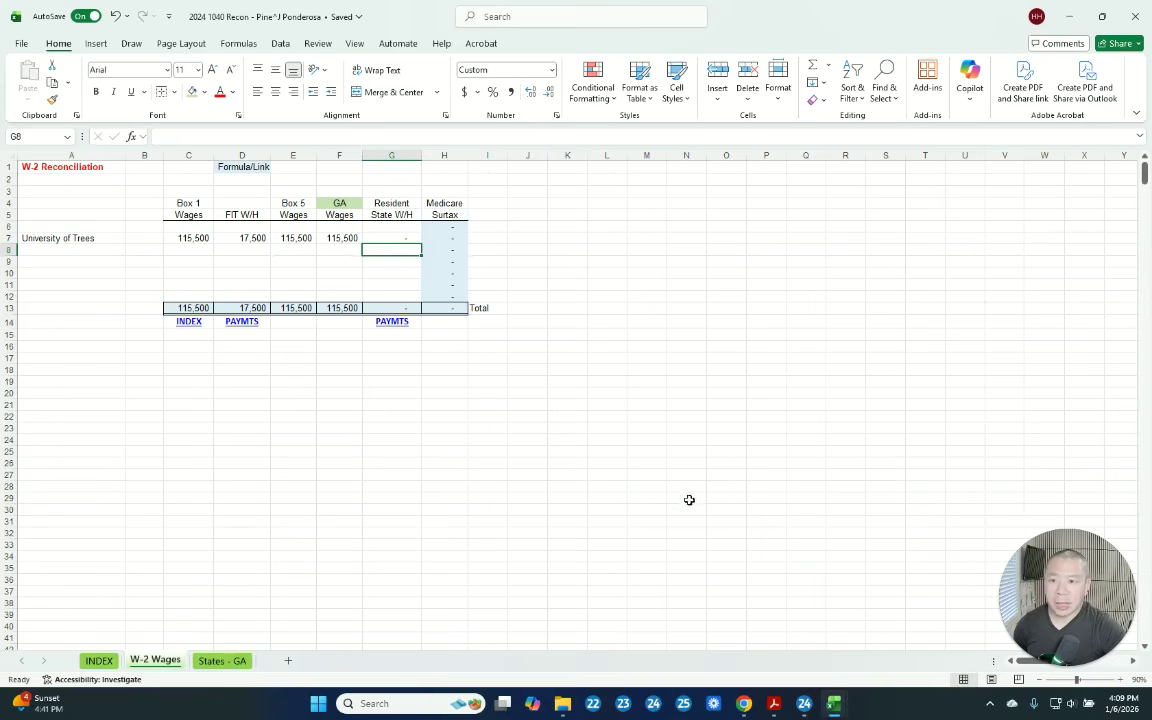
# Switch to Drake 2024 and select filing status 4, Head of Household, on the return's Name and Address screen.
pyautogui.moveTo(808, 708)
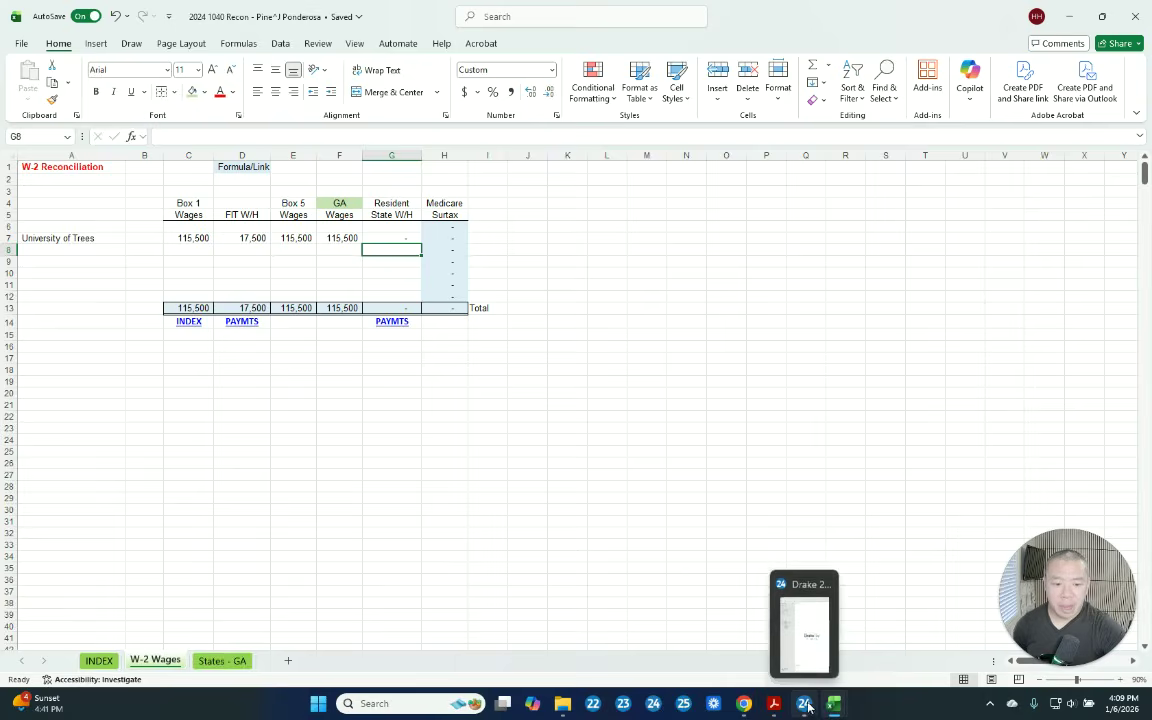
pyautogui.click(805, 645)
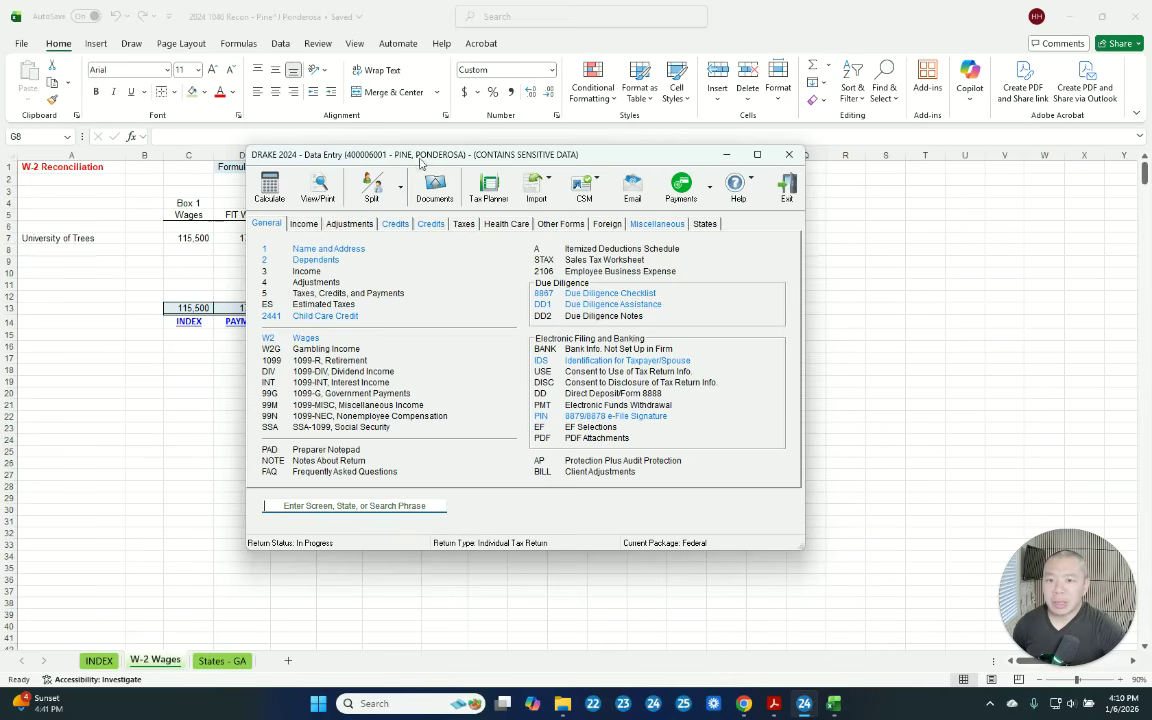
pyautogui.click(322, 248)
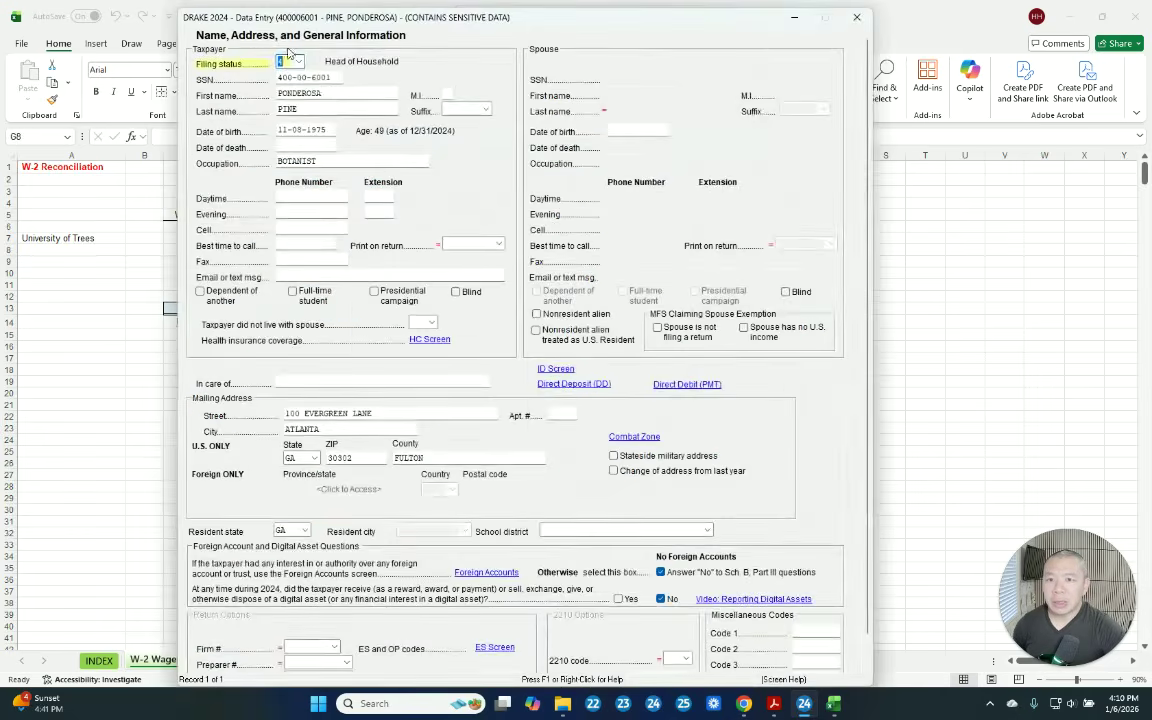
pyautogui.click(284, 61)
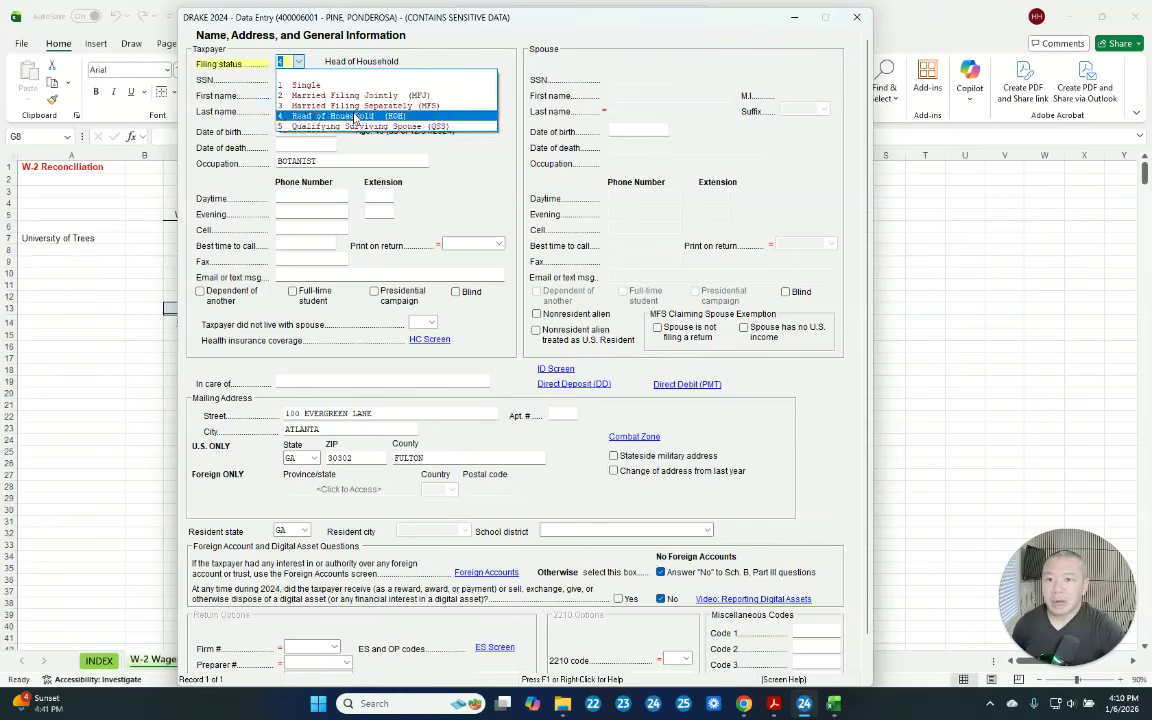
pyautogui.click(355, 116)
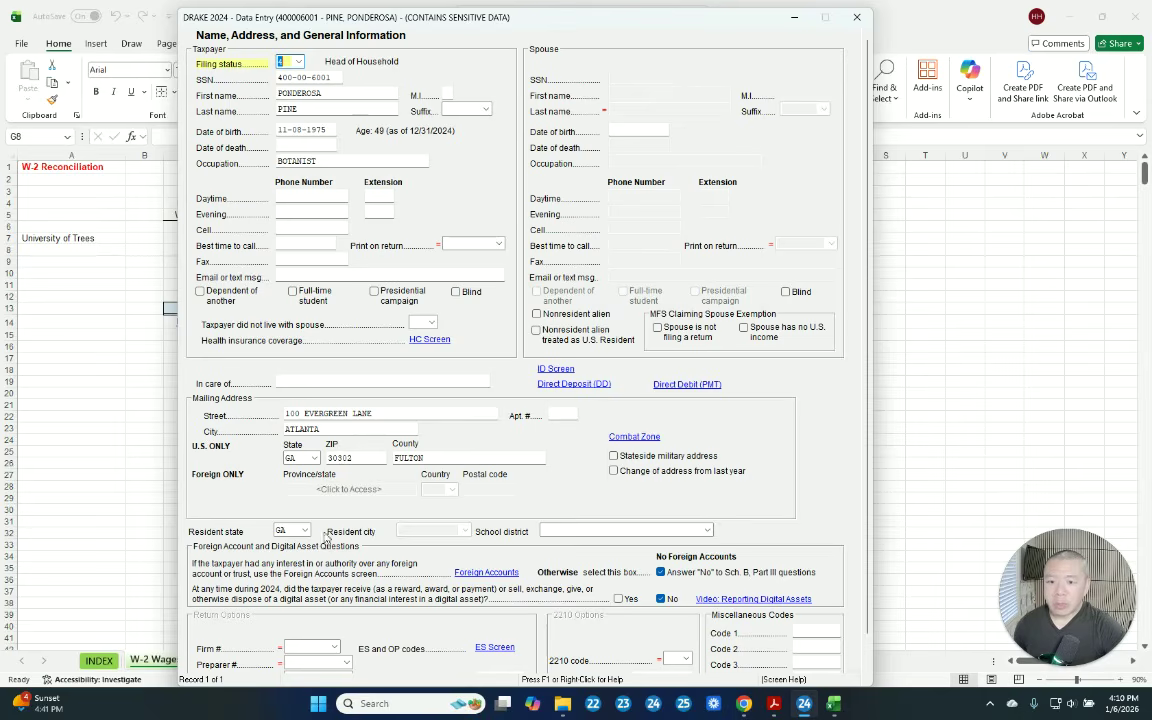
pyautogui.click(857, 17)
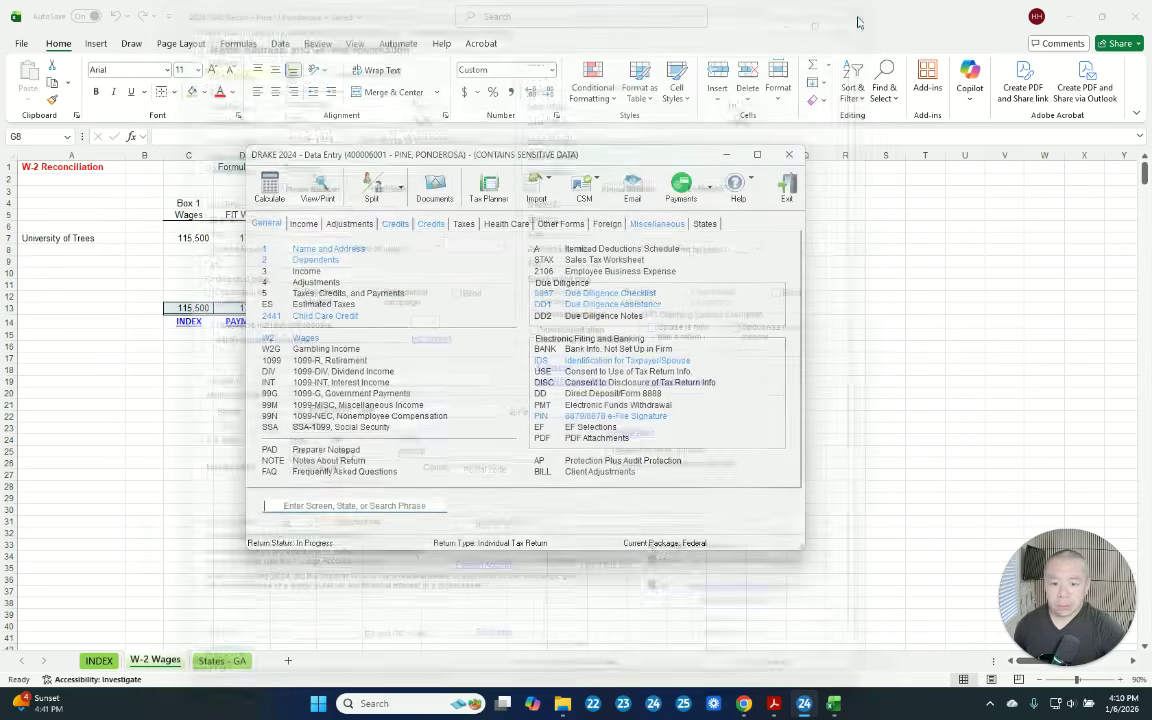
# Review the dependent's information, childcare expenses and due diligence answers on the Dependents screen, and save the dependent list.
pyautogui.click(325, 260)
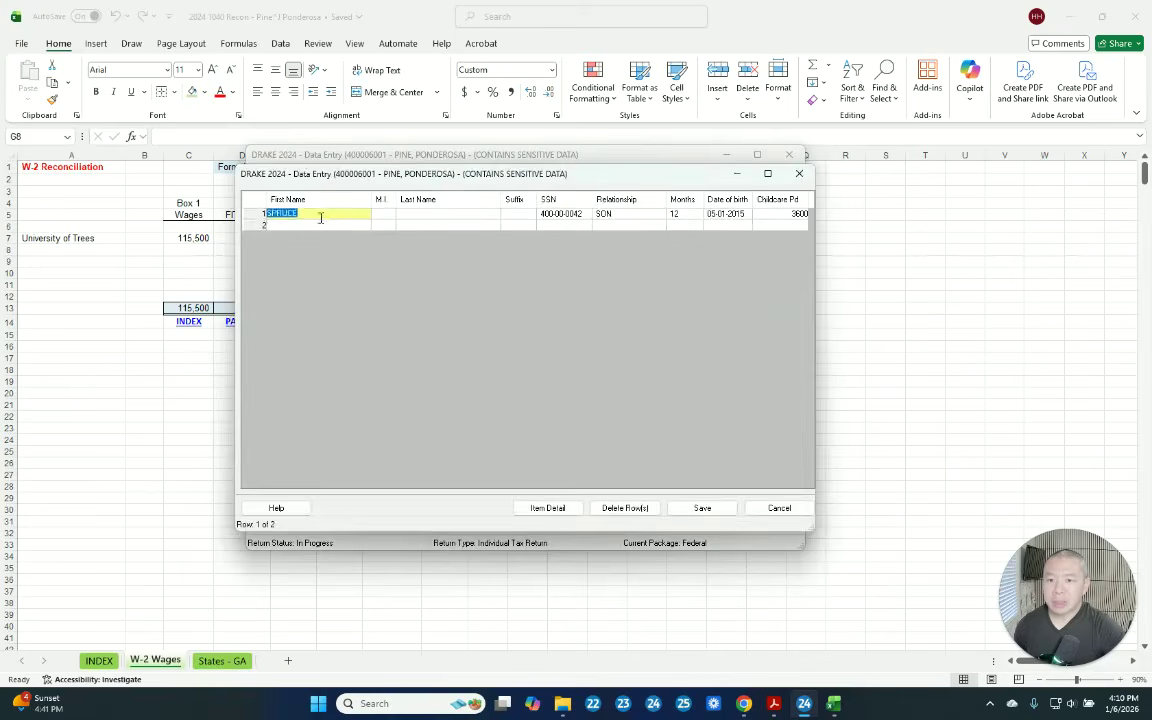
pyautogui.press('Escape')
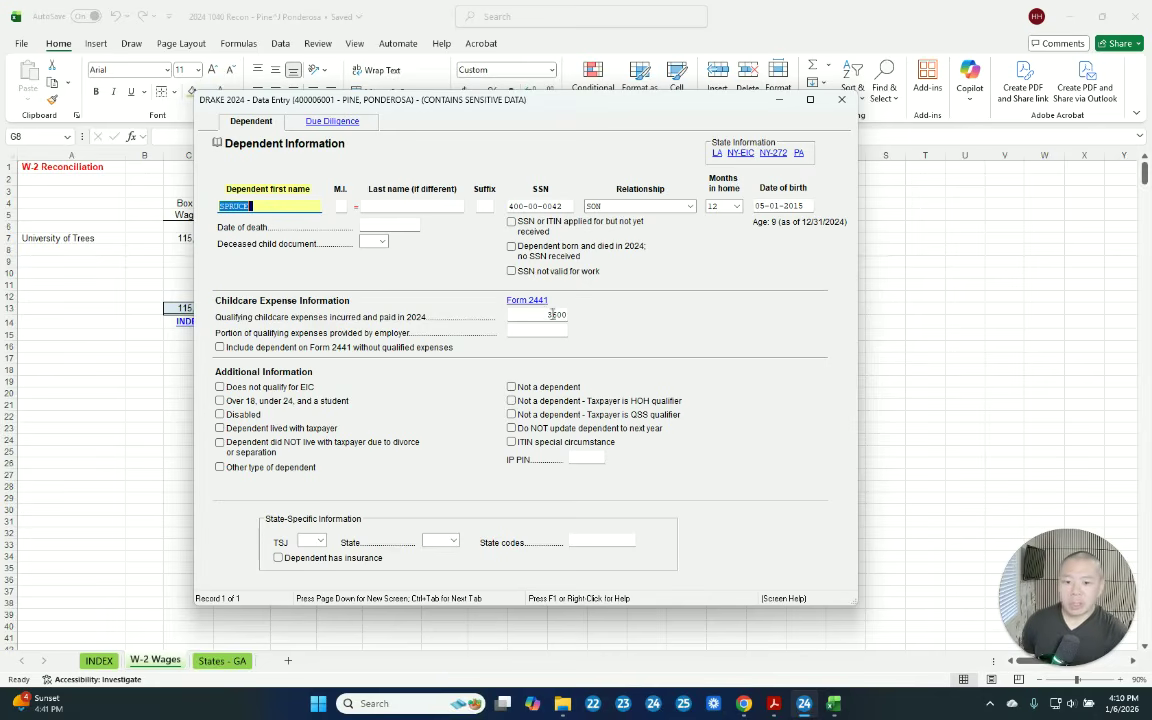
pyautogui.click(330, 121)
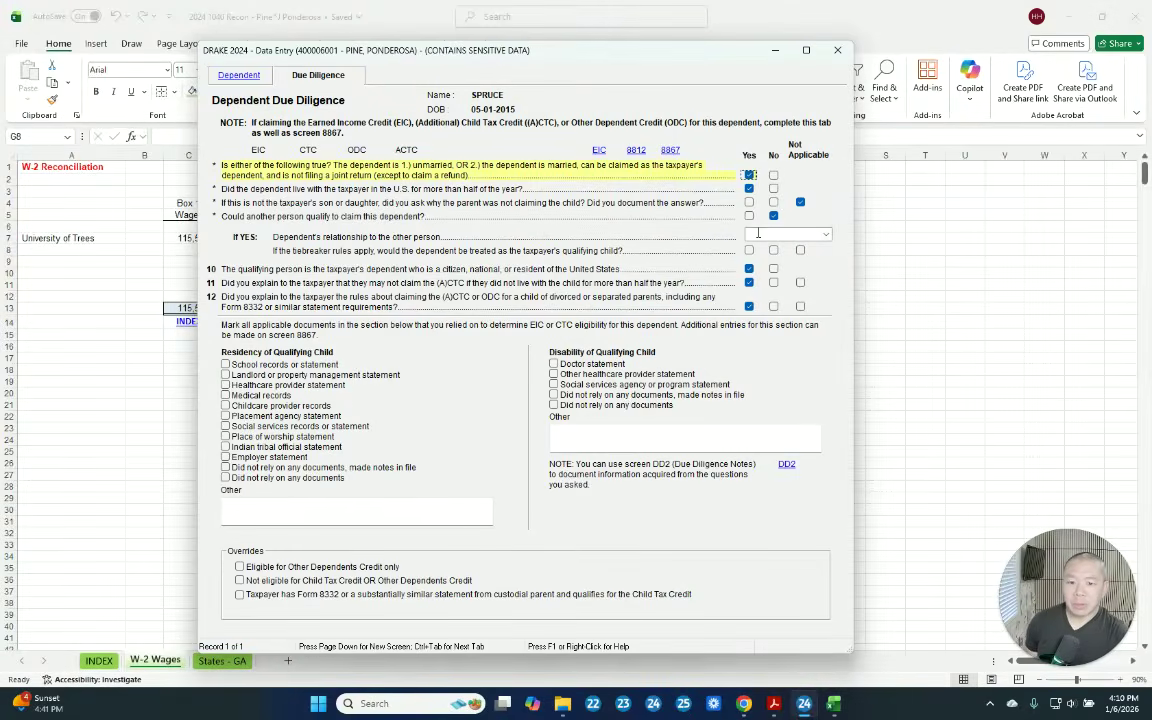
pyautogui.click(230, 76)
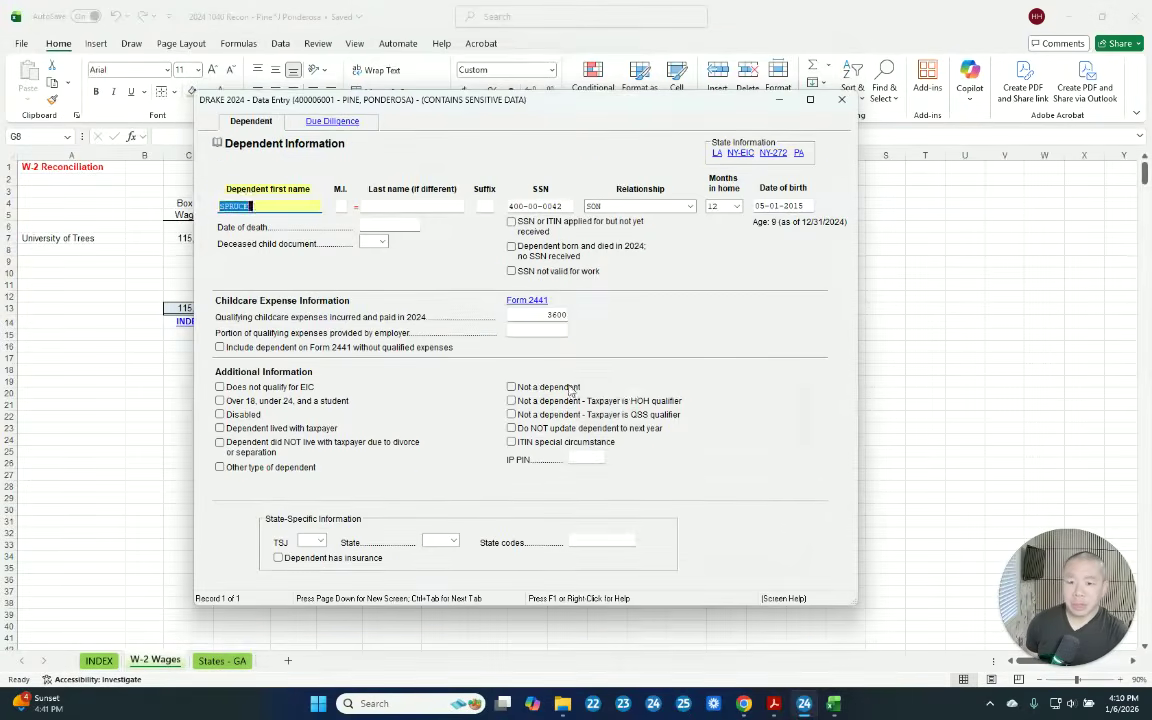
pyautogui.press('Escape')
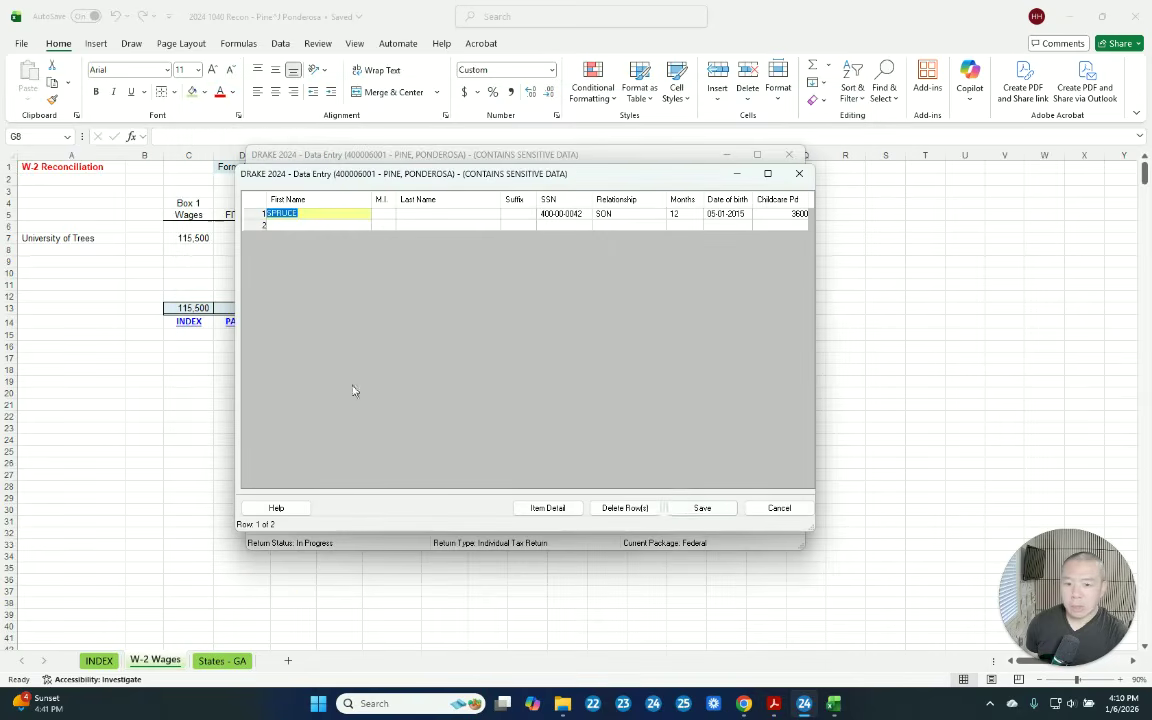
pyautogui.click(702, 508)
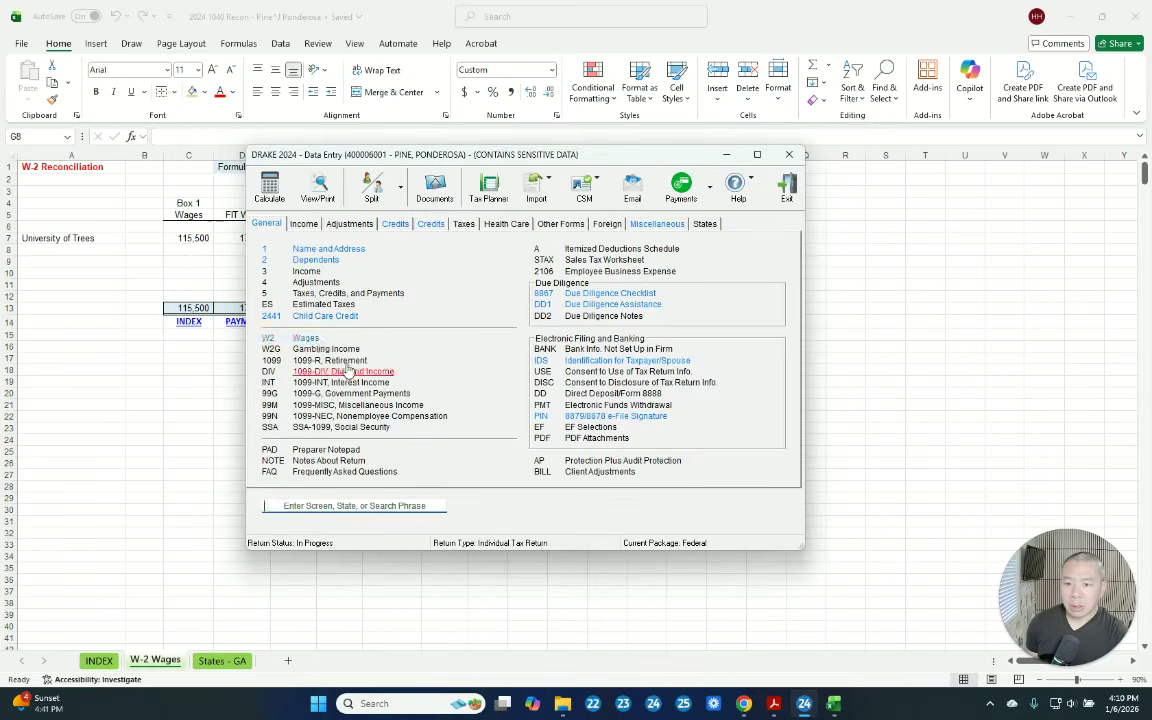
# Review the W-2 Wages entry, and examine the taxpayer and dependent information in the Drake Tax Practice Return 1 PDF in Acrobat.
pyautogui.click(305, 336)
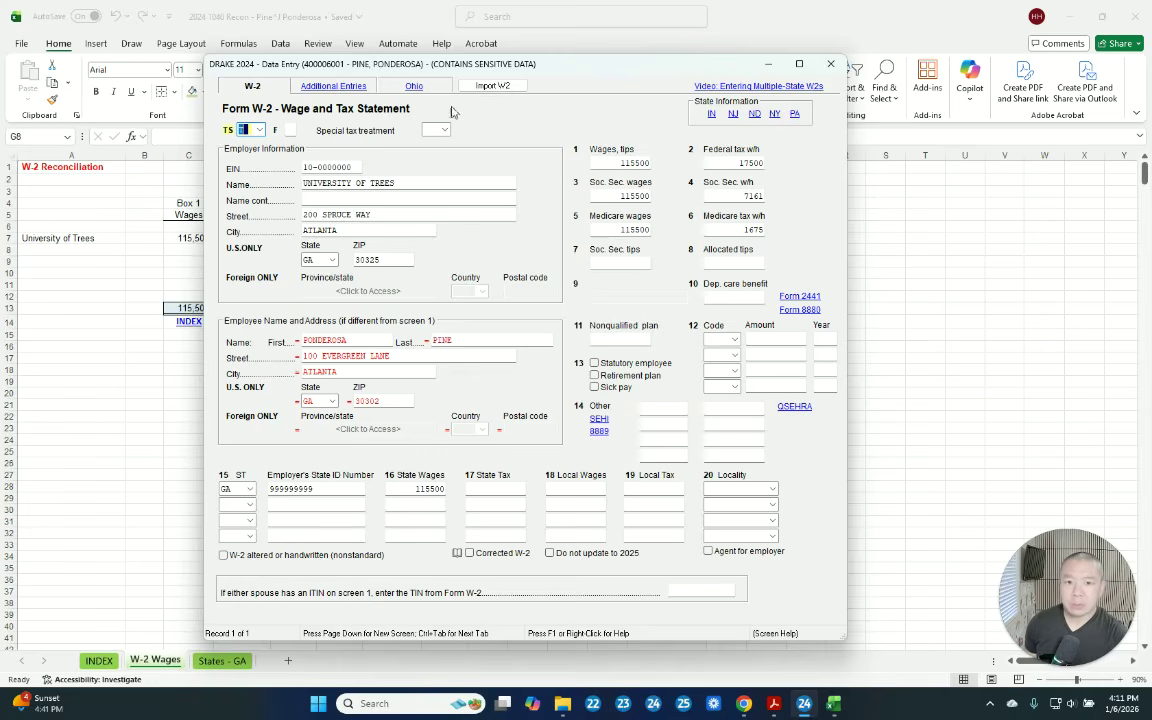
pyautogui.click(830, 64)
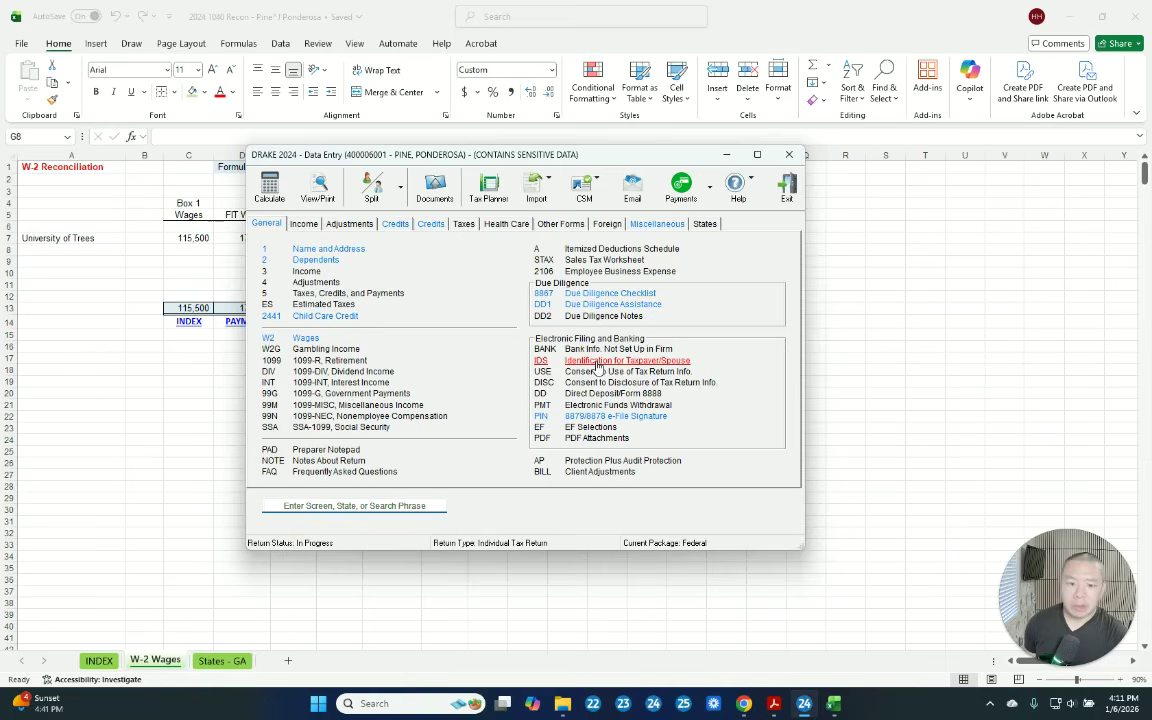
pyautogui.click(773, 703)
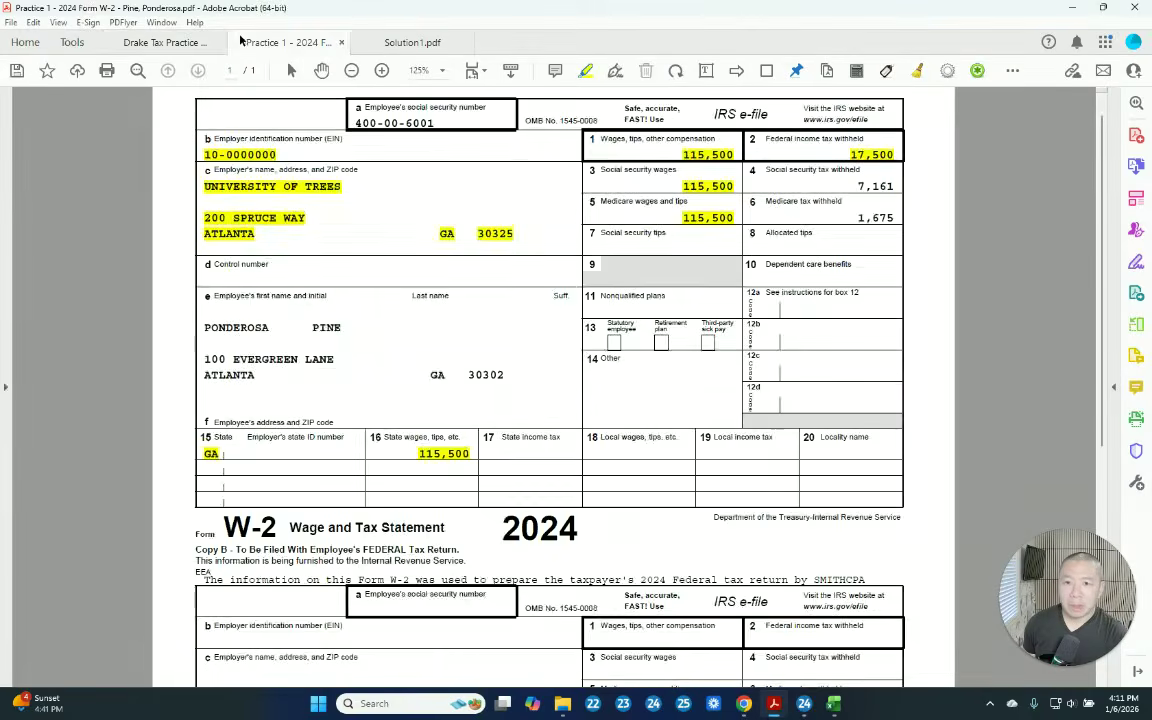
pyautogui.click(215, 42)
pyautogui.scroll(5, 519, 442)
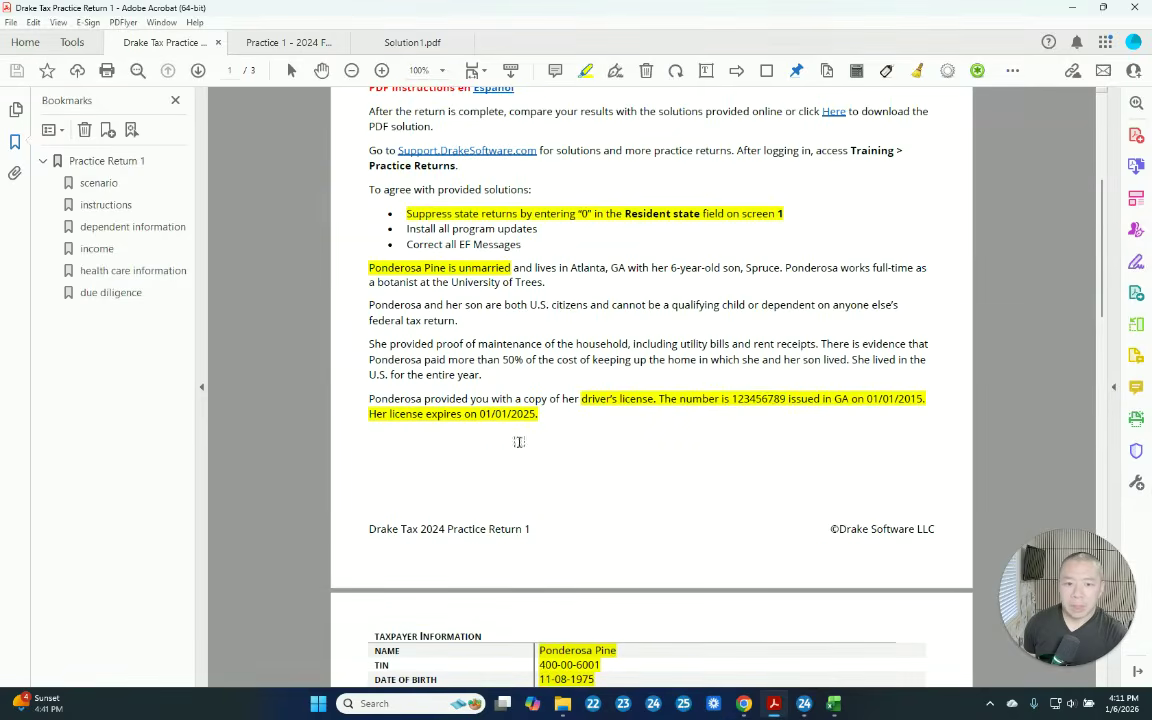
pyautogui.scroll(-8, 765, 411)
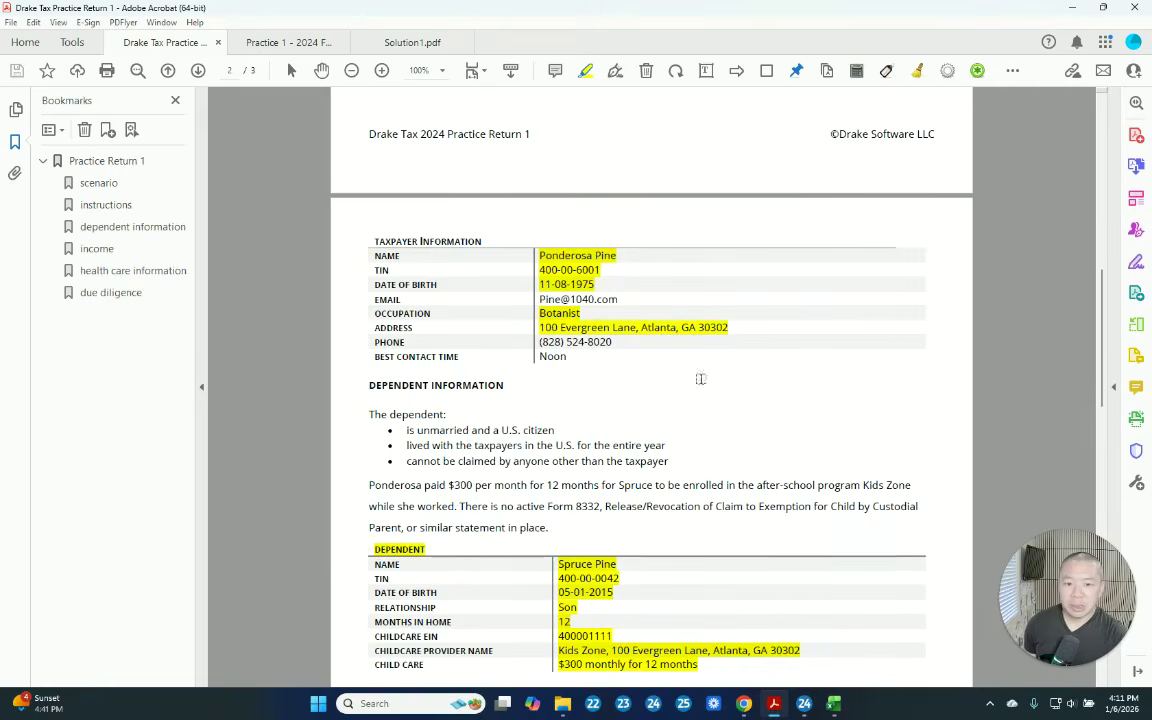
pyautogui.scroll(-4, 665, 336)
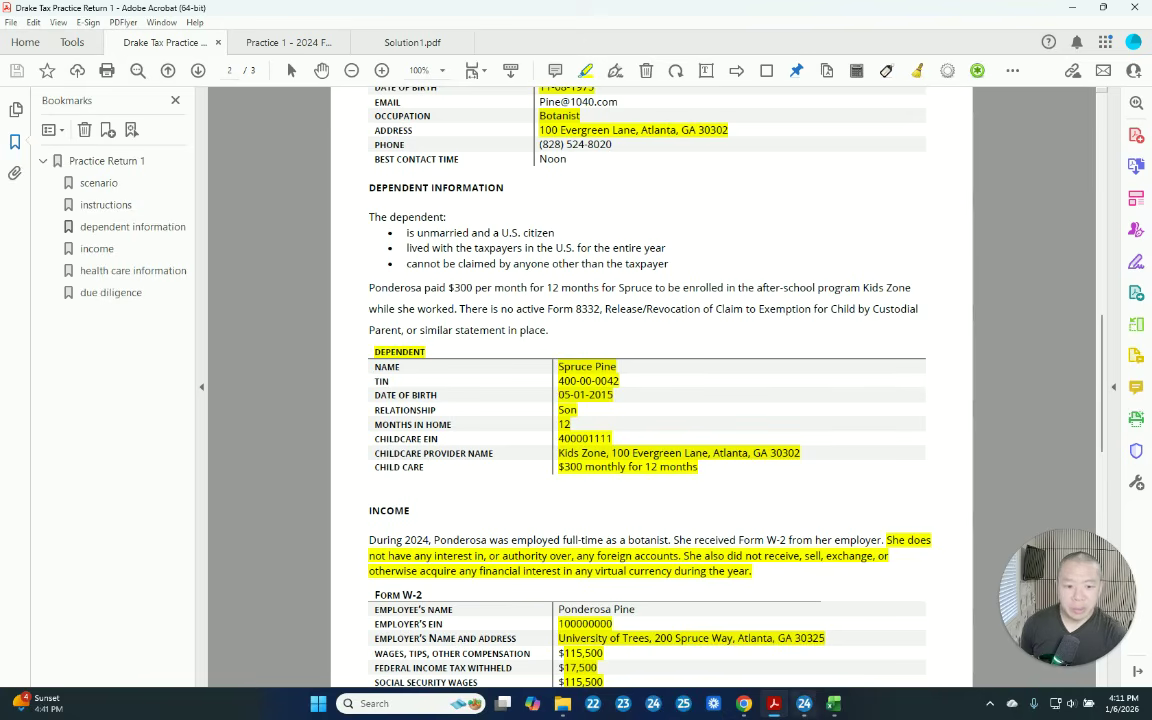
# Switch to Drake 2024 and review the childcare provider entries on the Form 2441 Child Care Credit screen.
pyautogui.click(804, 703)
pyautogui.click(308, 314)
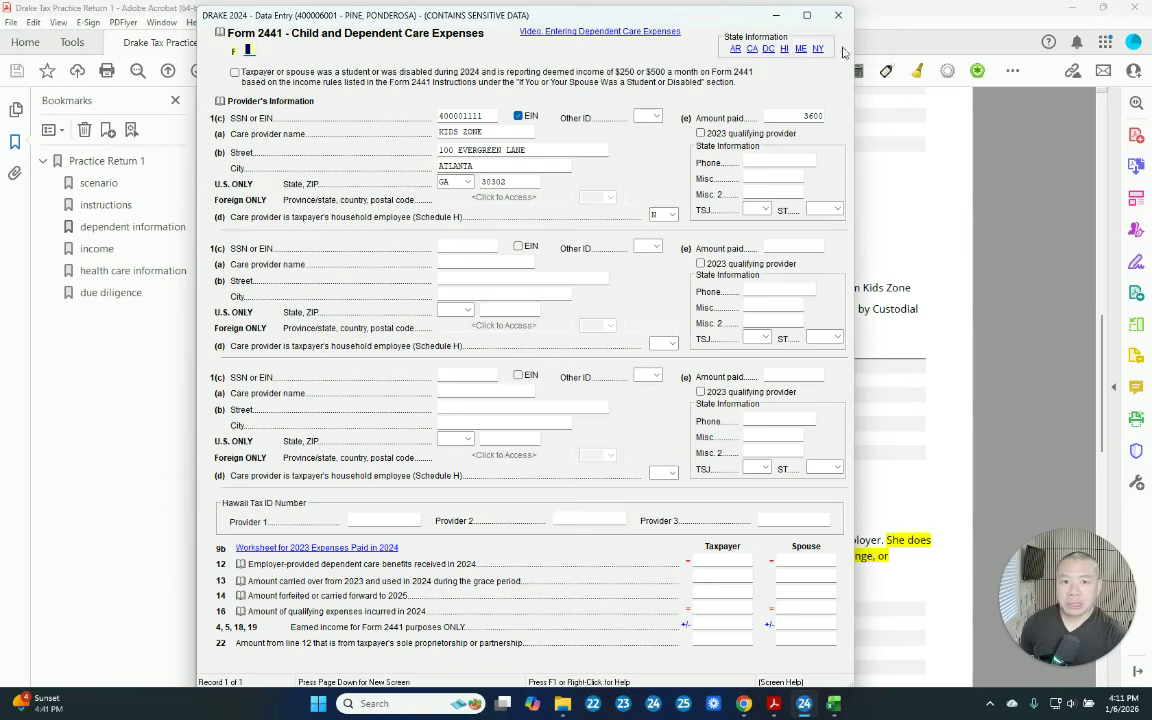
pyautogui.press('Escape')
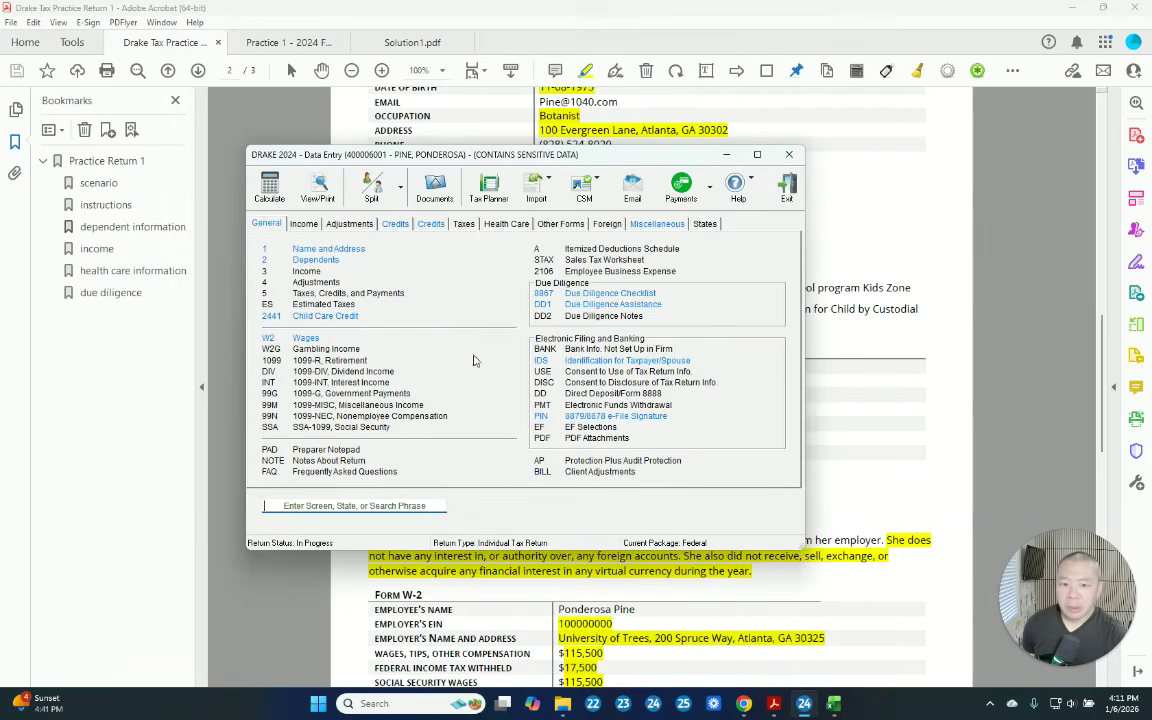
# Return to the Practice Return 1 PDF in Acrobat and read its income, Form W-2, health care and due diligence sections.
pyautogui.click(845, 494)
pyautogui.scroll(-3, 845, 494)
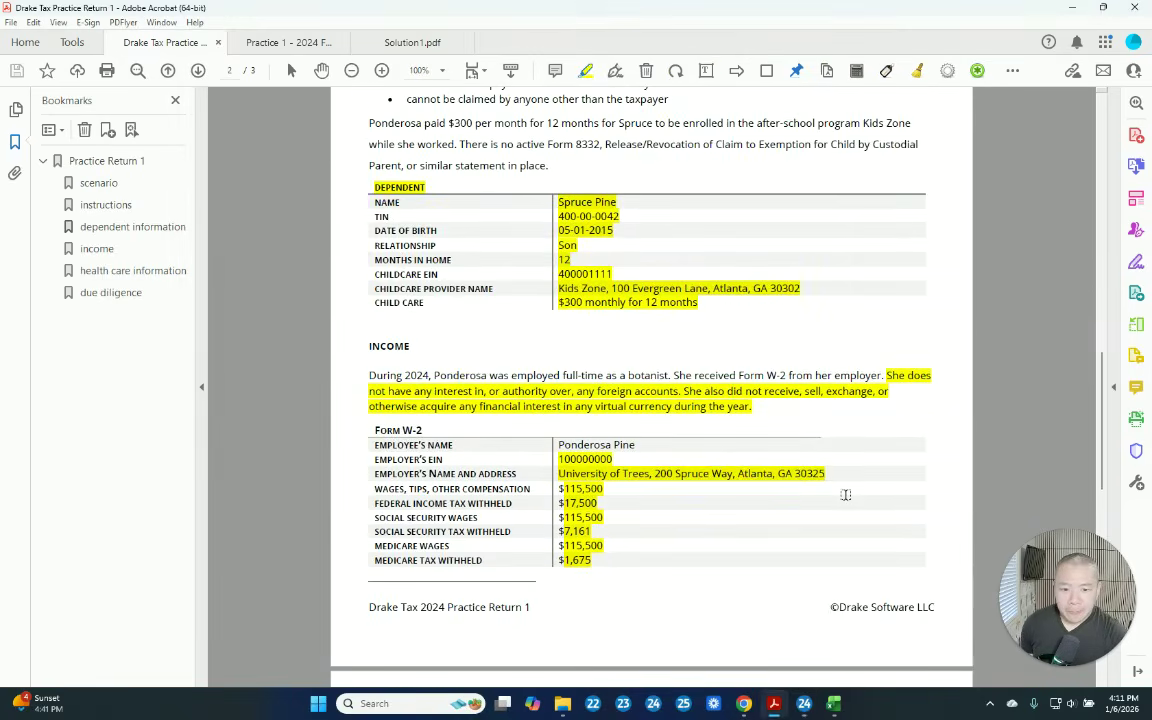
pyautogui.scroll(-3, 598, 511)
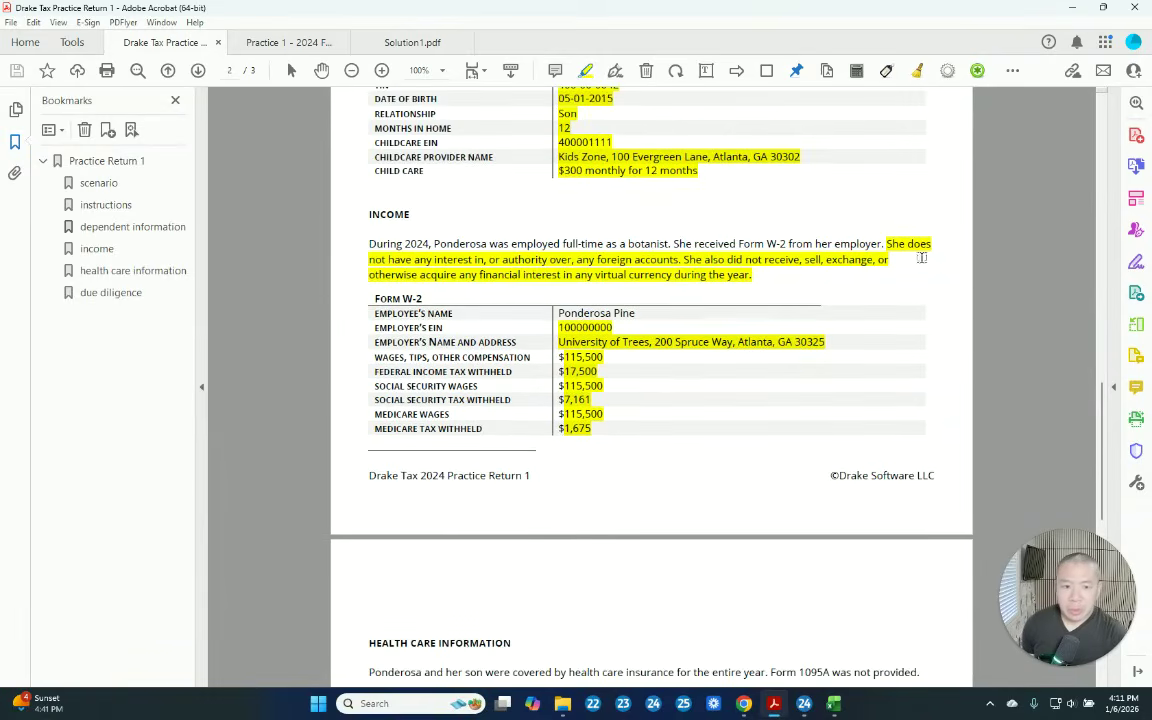
pyautogui.scroll(-12, 758, 381)
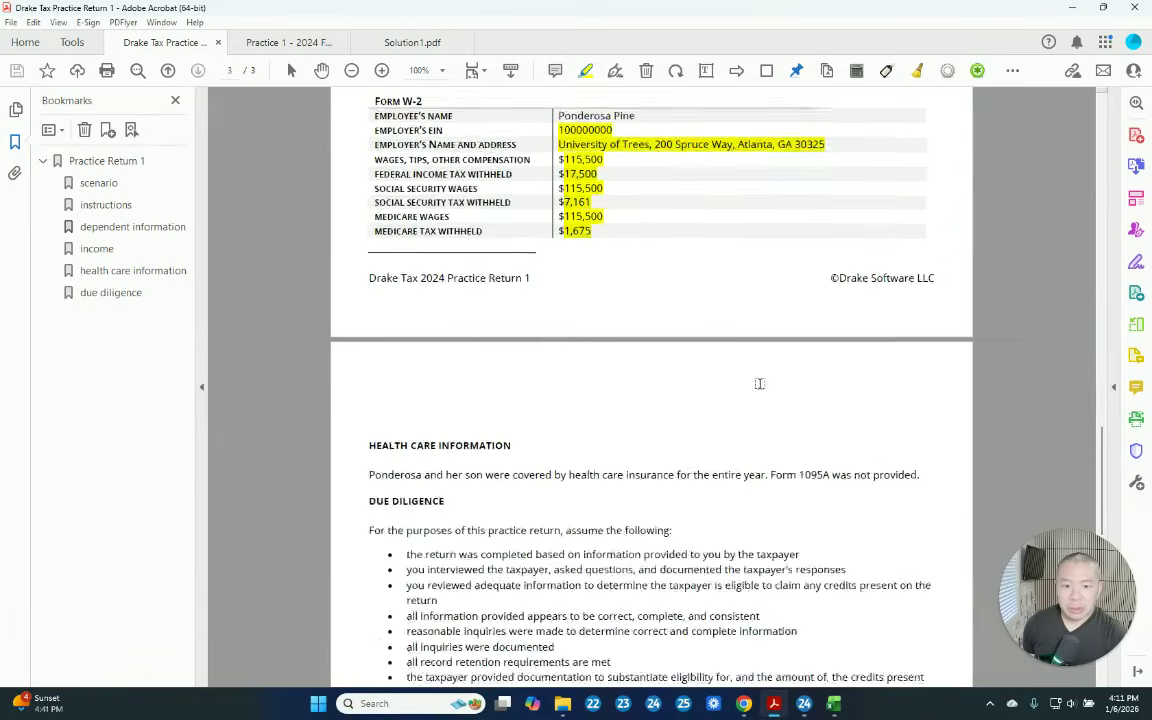
pyautogui.scroll(20, 758, 381)
pyautogui.scroll(1, 759, 383)
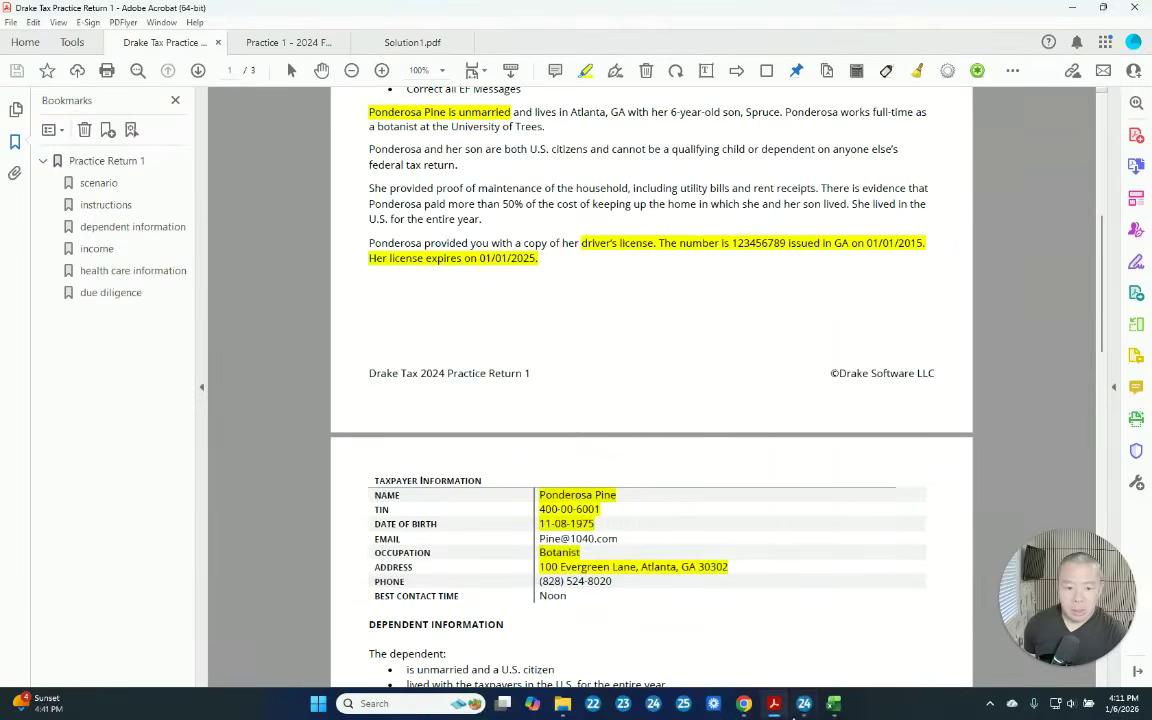
# Switch to Drake 2024, view the calculated return and examine Form 1040 page 1 from filing status and dependent through taxable income.
pyautogui.hotkey('alt', 'Tab')
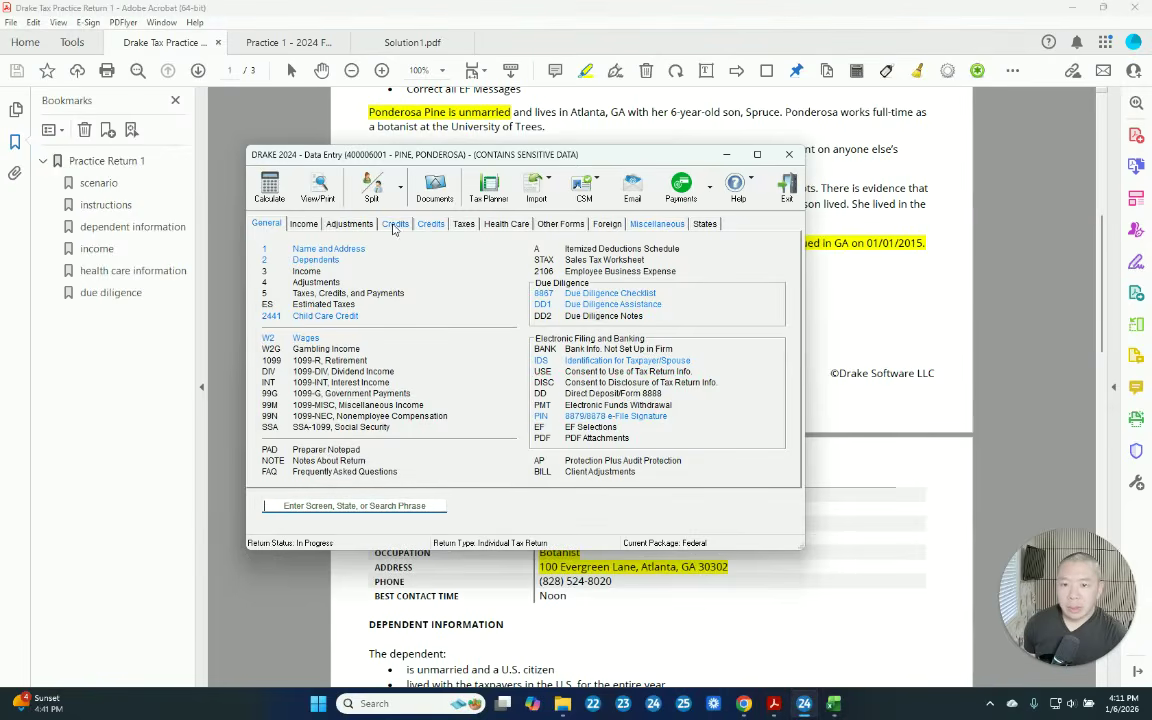
pyautogui.click(320, 192)
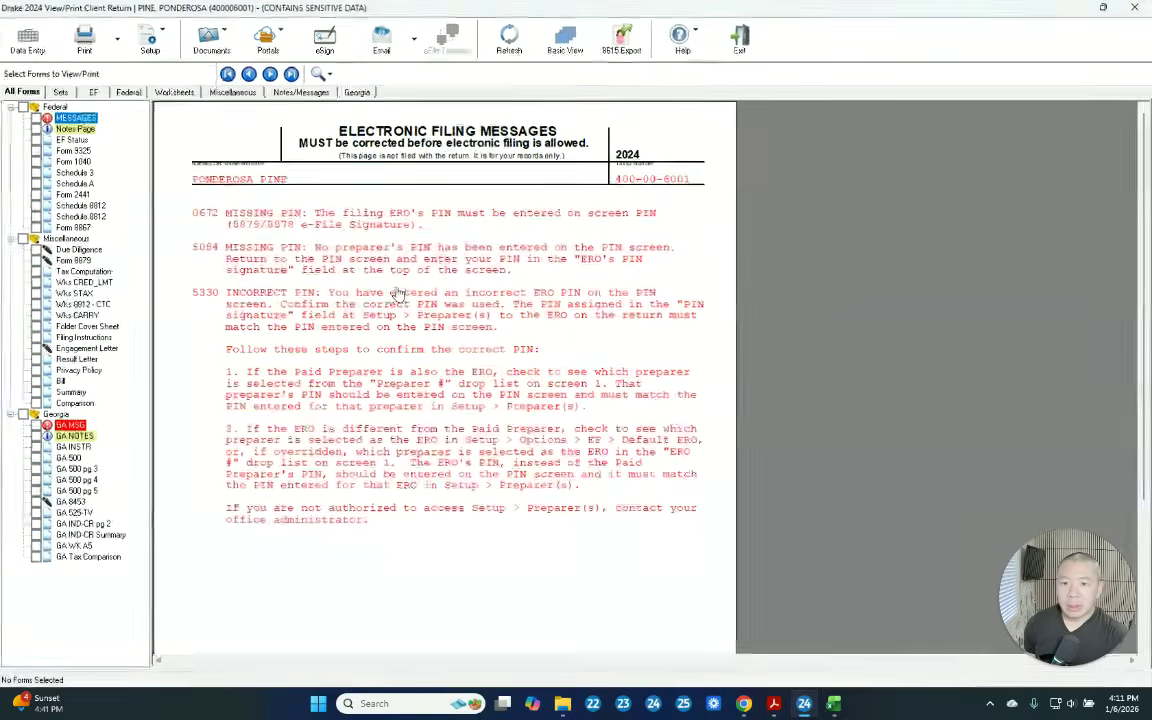
pyautogui.click(86, 162)
pyautogui.scroll(-3, 640, 432)
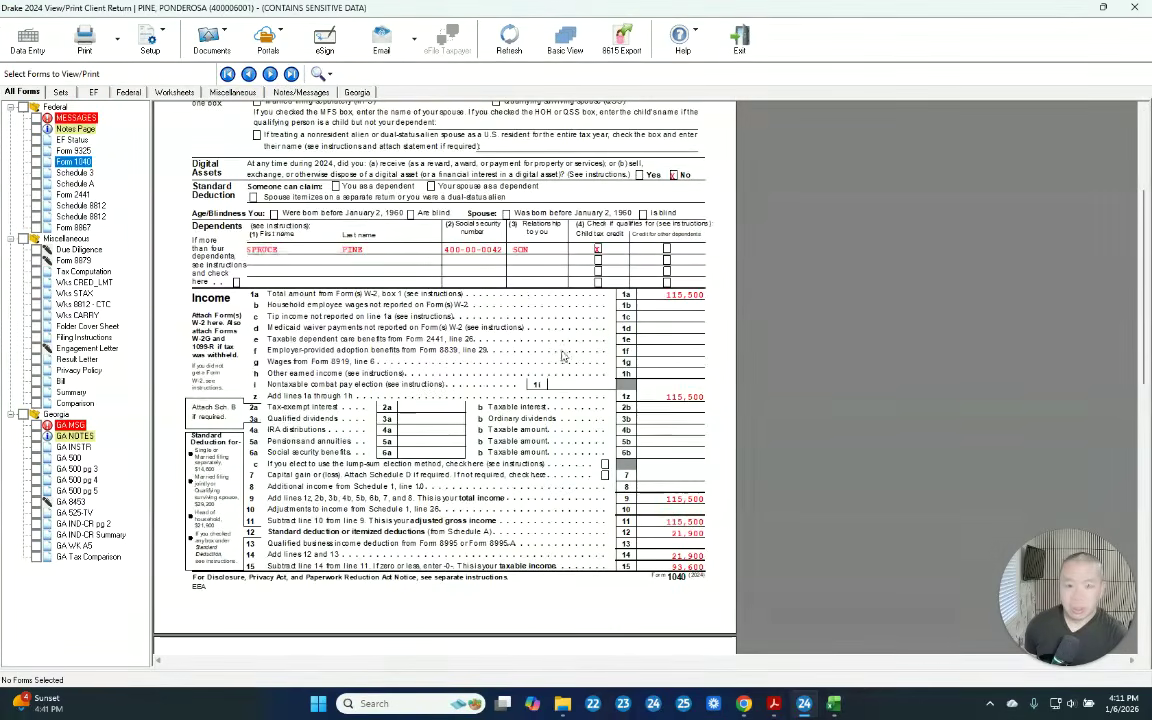
pyautogui.scroll(-1, 640, 430)
pyautogui.scroll(4, 476, 257)
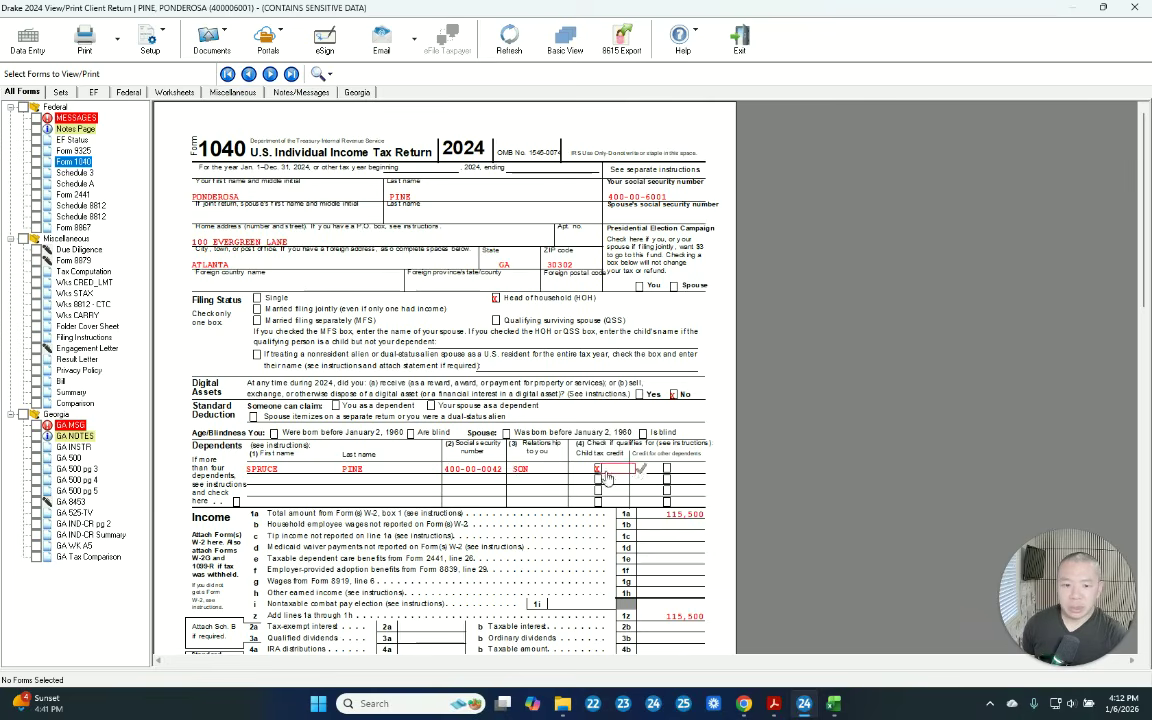
pyautogui.scroll(-3, 724, 413)
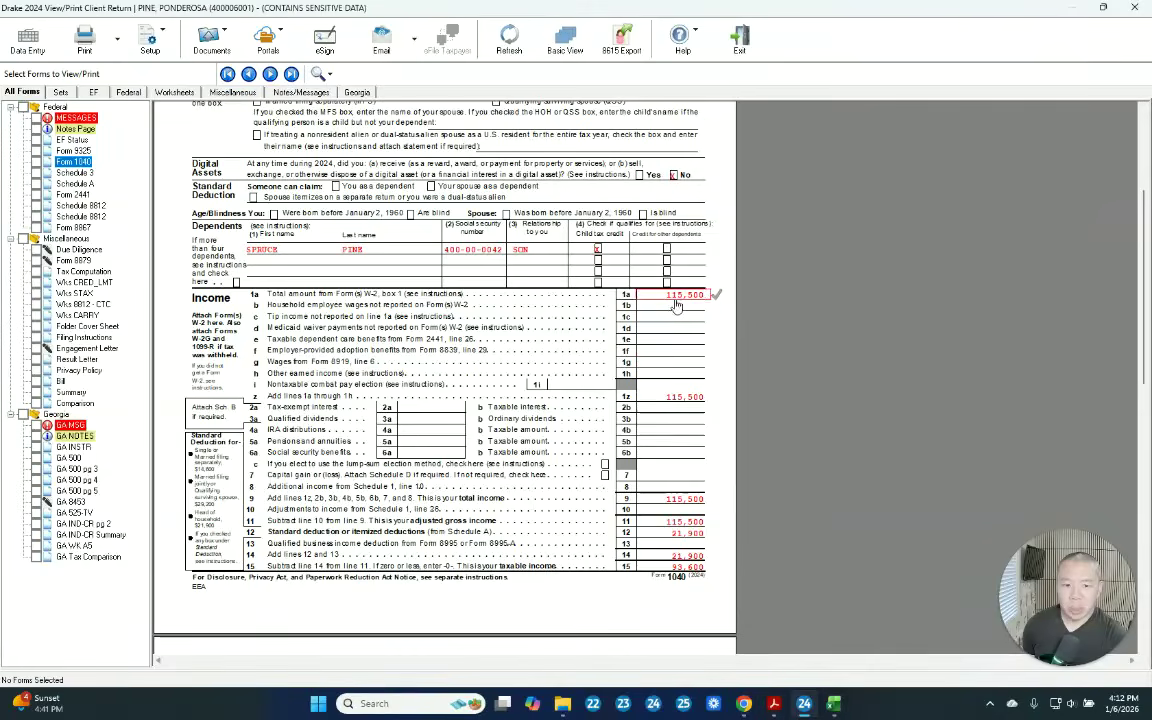
pyautogui.scroll(-1, 778, 473)
pyautogui.scroll(-2, 778, 473)
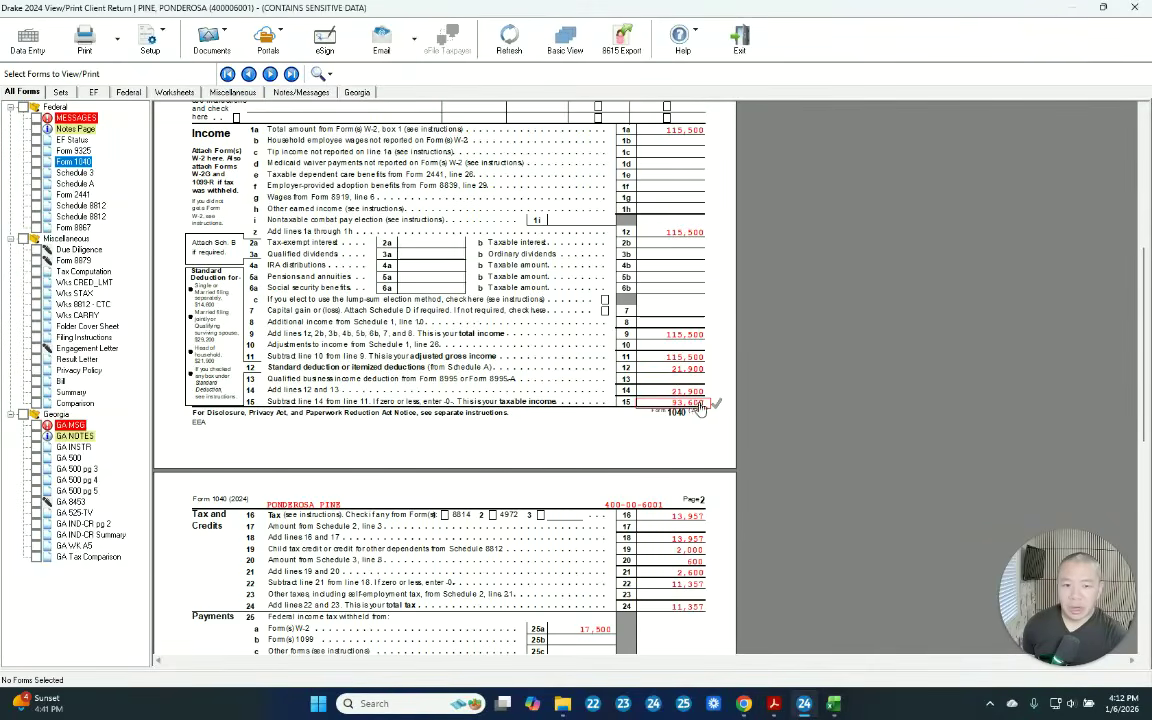
# Examine the tax, credits, payments and refund lines on page 2 of Form 1040.
pyautogui.scroll(-2, 690, 412)
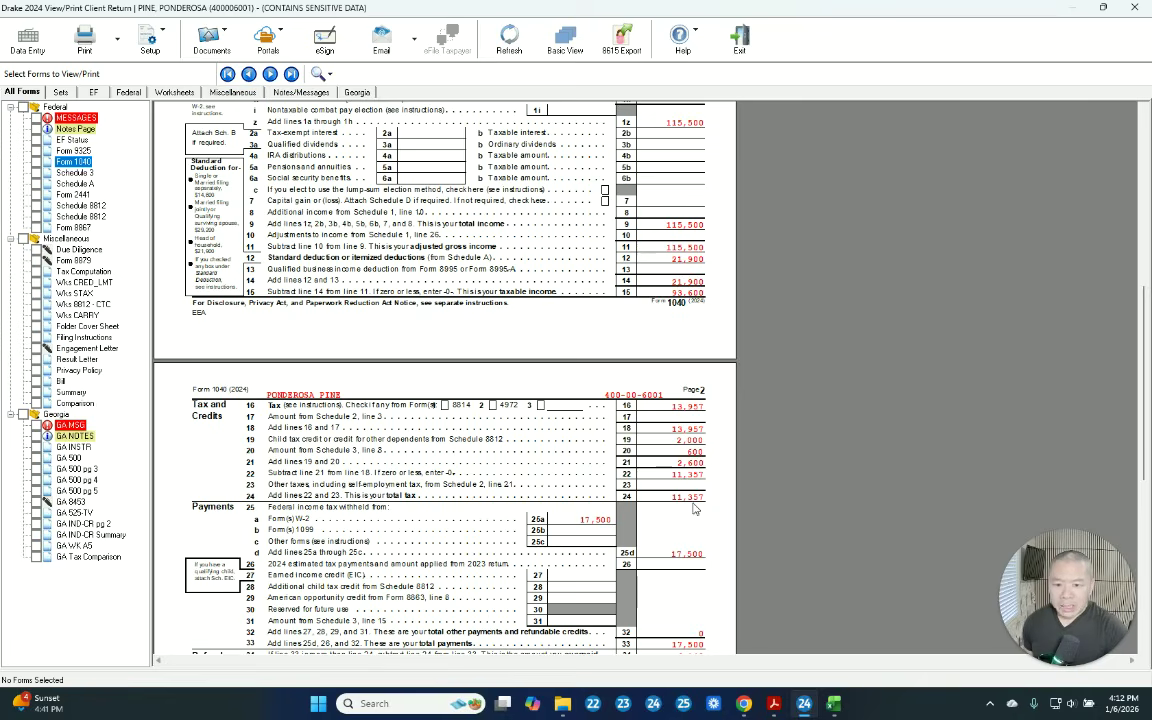
pyautogui.scroll(-1, 772, 449)
pyautogui.scroll(-4, 772, 449)
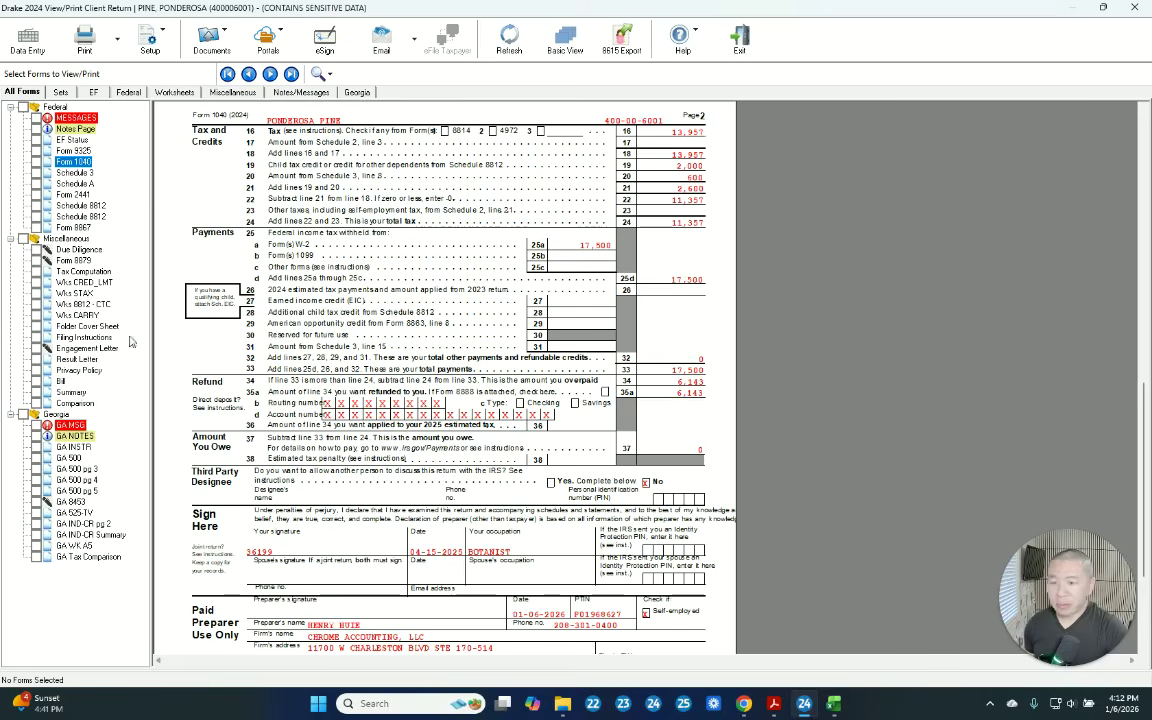
# View Georgia Form 500 and check its income computations on lines 8 through 13.
pyautogui.click(68, 458)
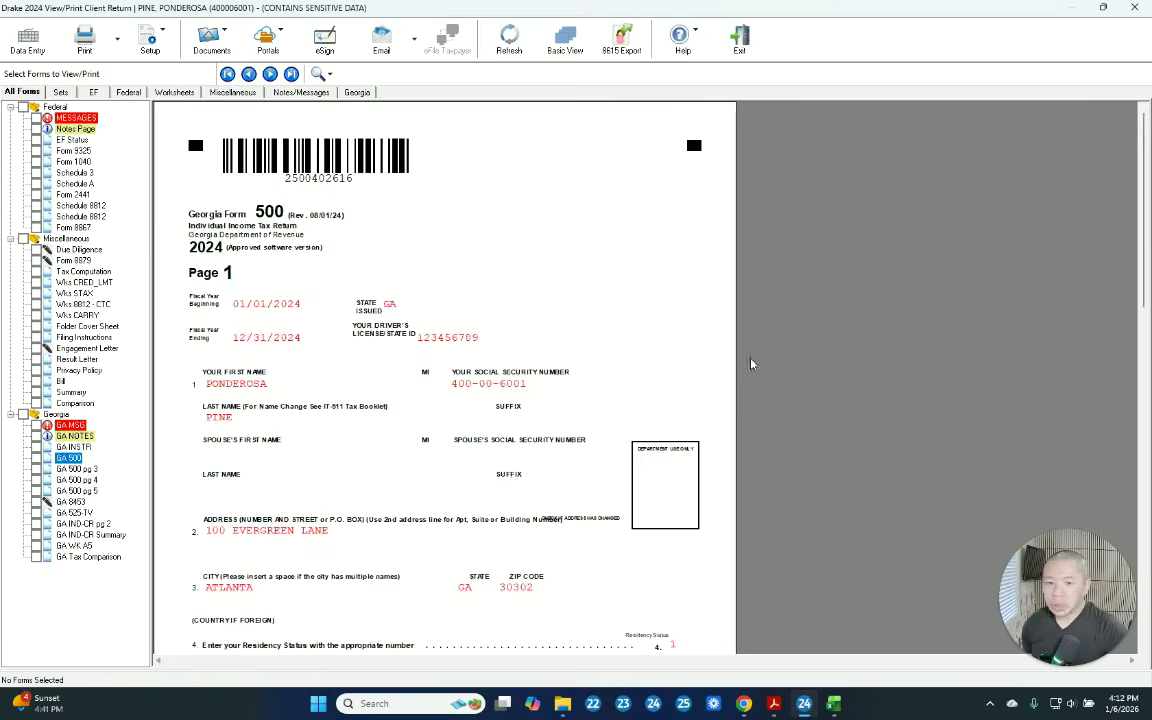
pyautogui.scroll(-5, 700, 340)
pyautogui.scroll(-6, 752, 364)
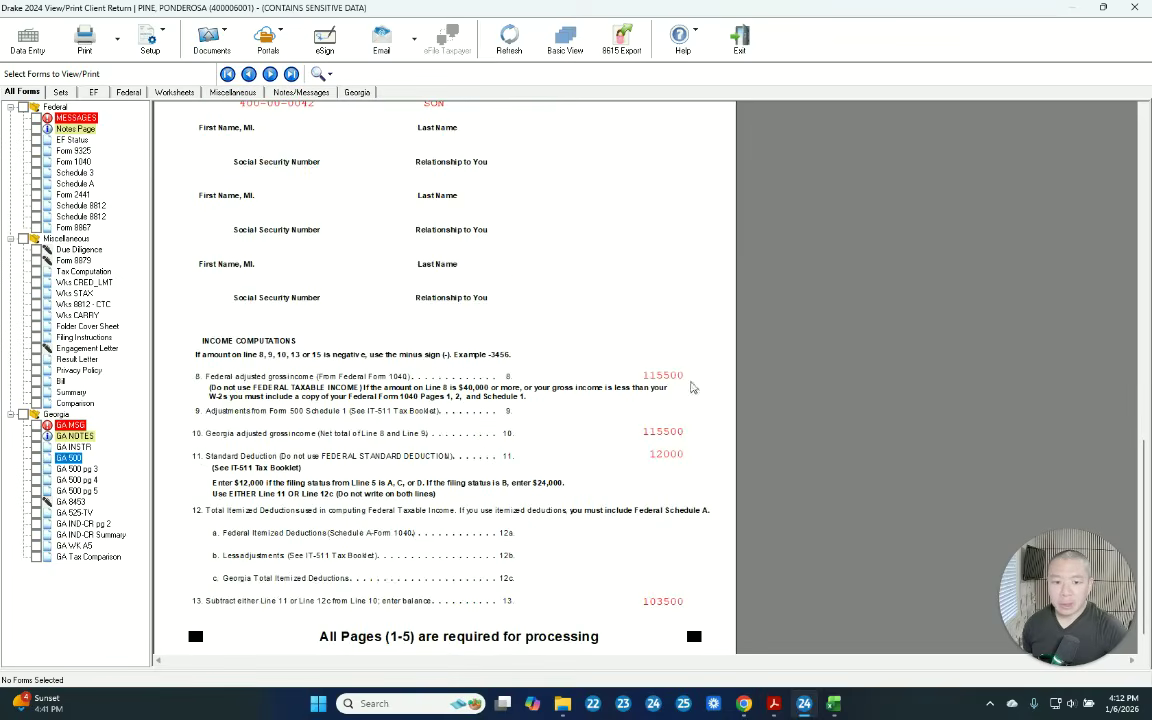
pyautogui.scroll(-1, 640, 385)
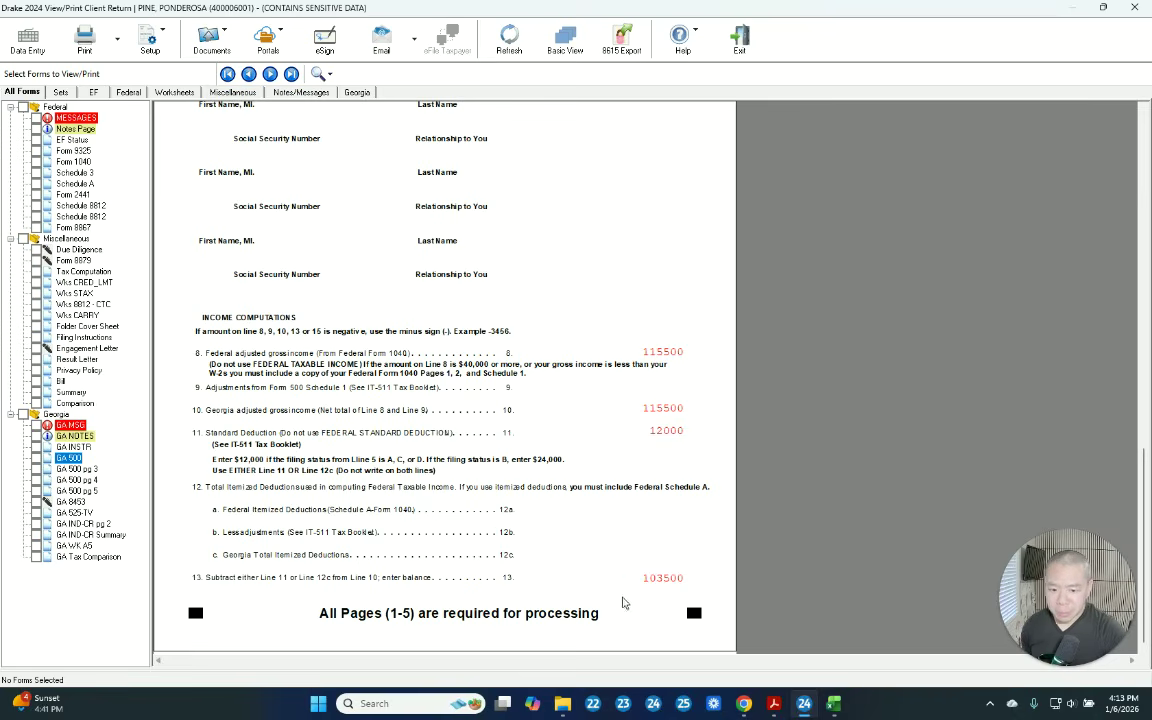
# Review the tax, credits and balance on Georgia Form 500 page 3, tracing the line 20 credit to Form IND-CR 202.
pyautogui.click(136, 470)
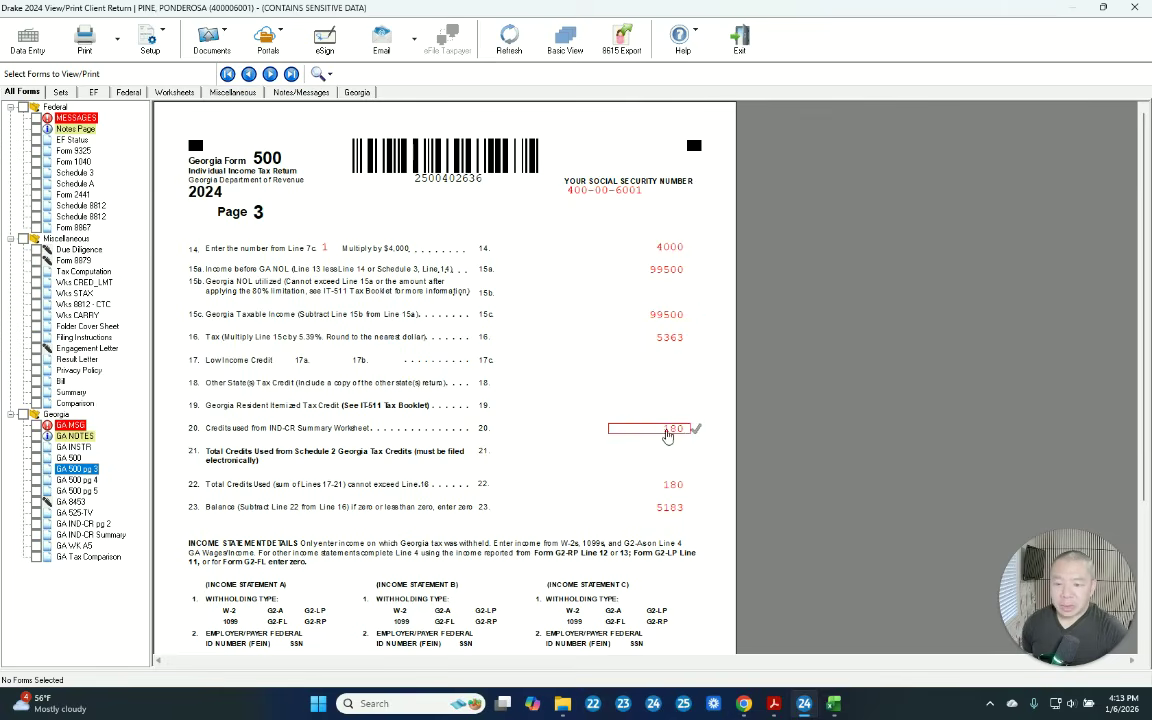
pyautogui.click(105, 524)
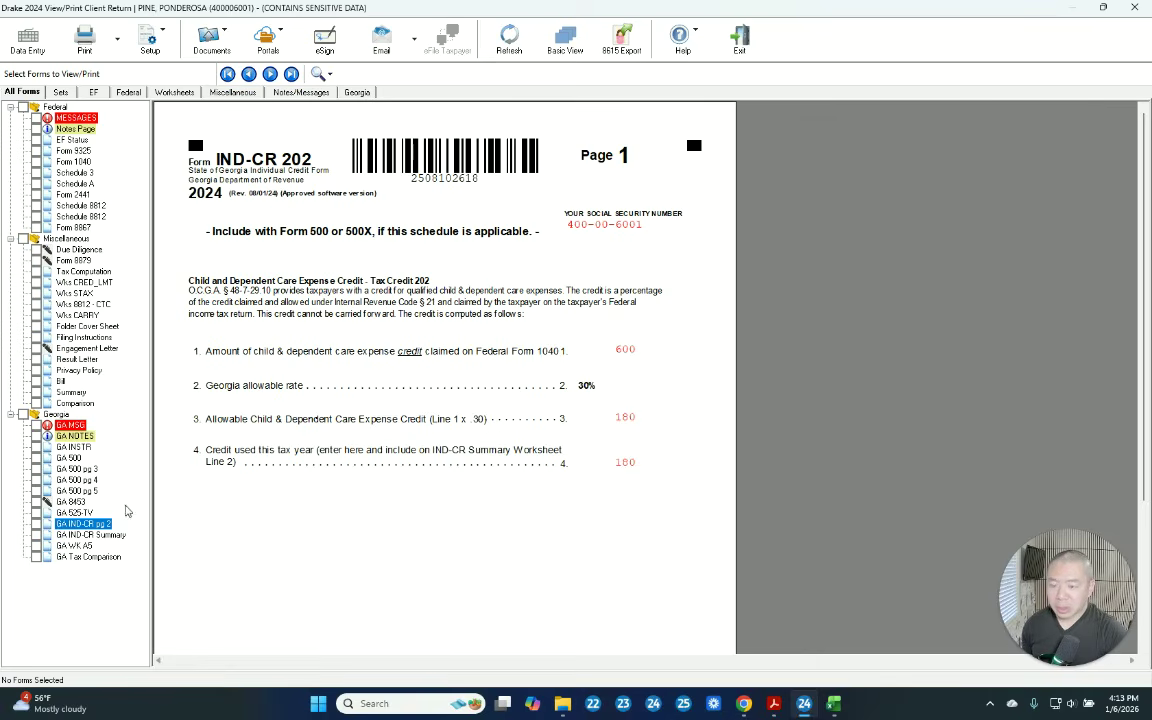
pyautogui.click(77, 468)
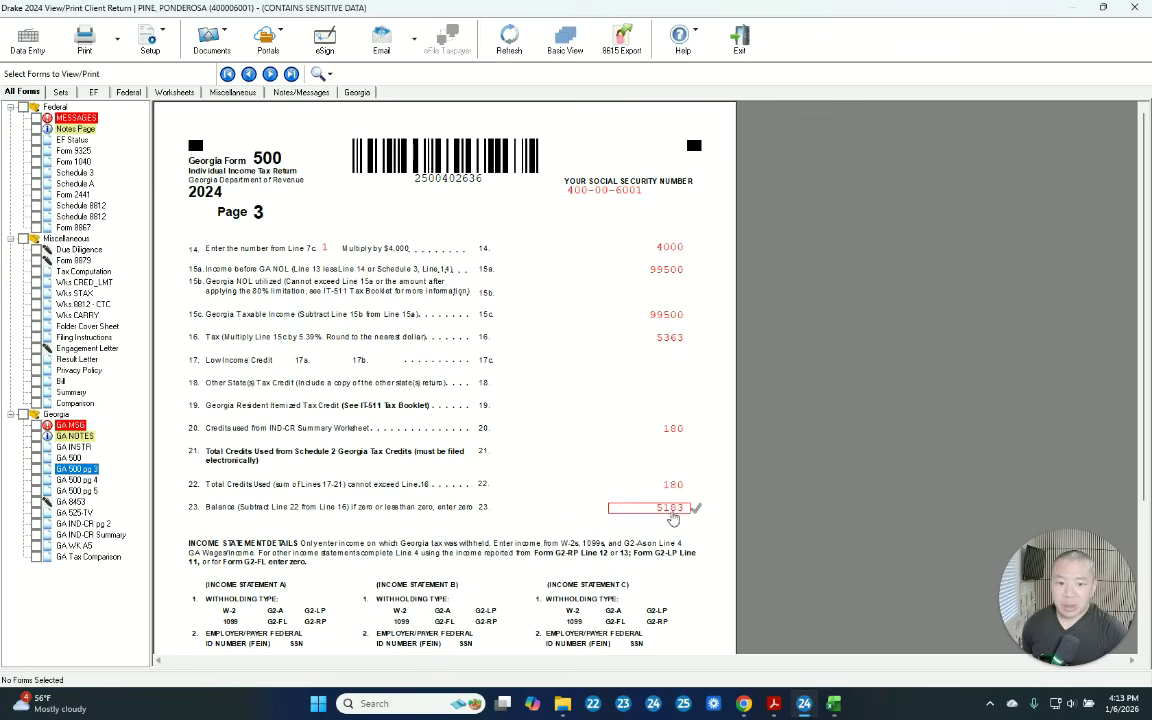
pyautogui.scroll(-3, 418, 513)
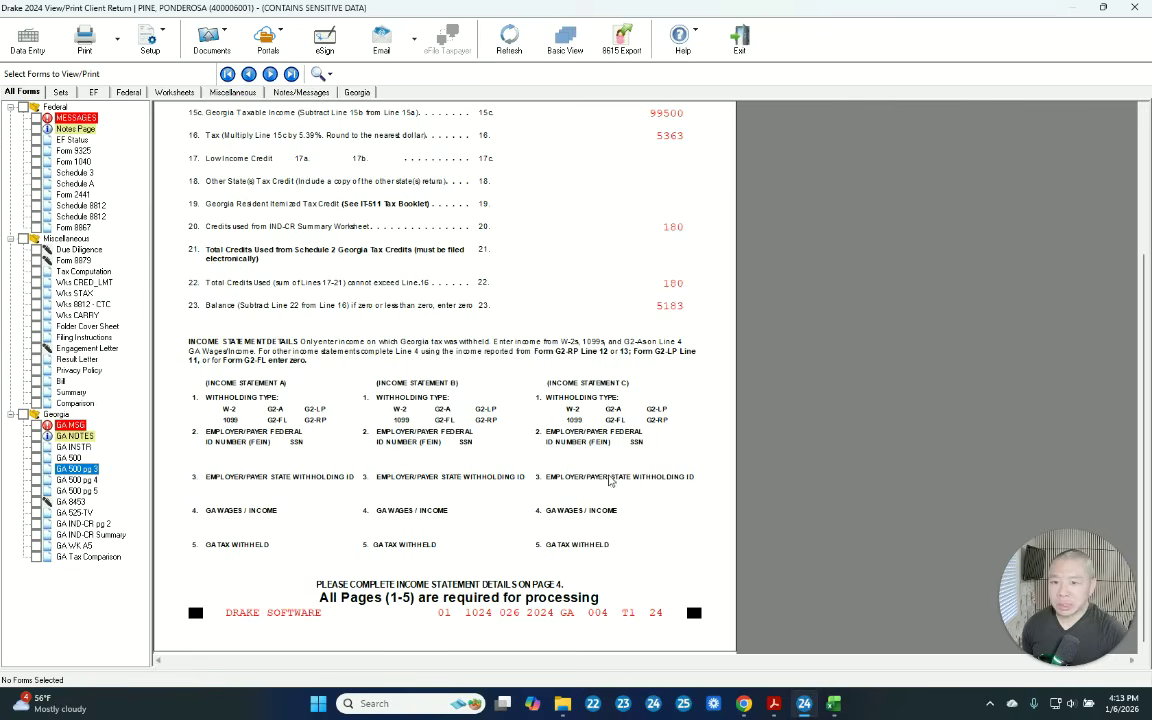
pyautogui.scroll(3, 607, 481)
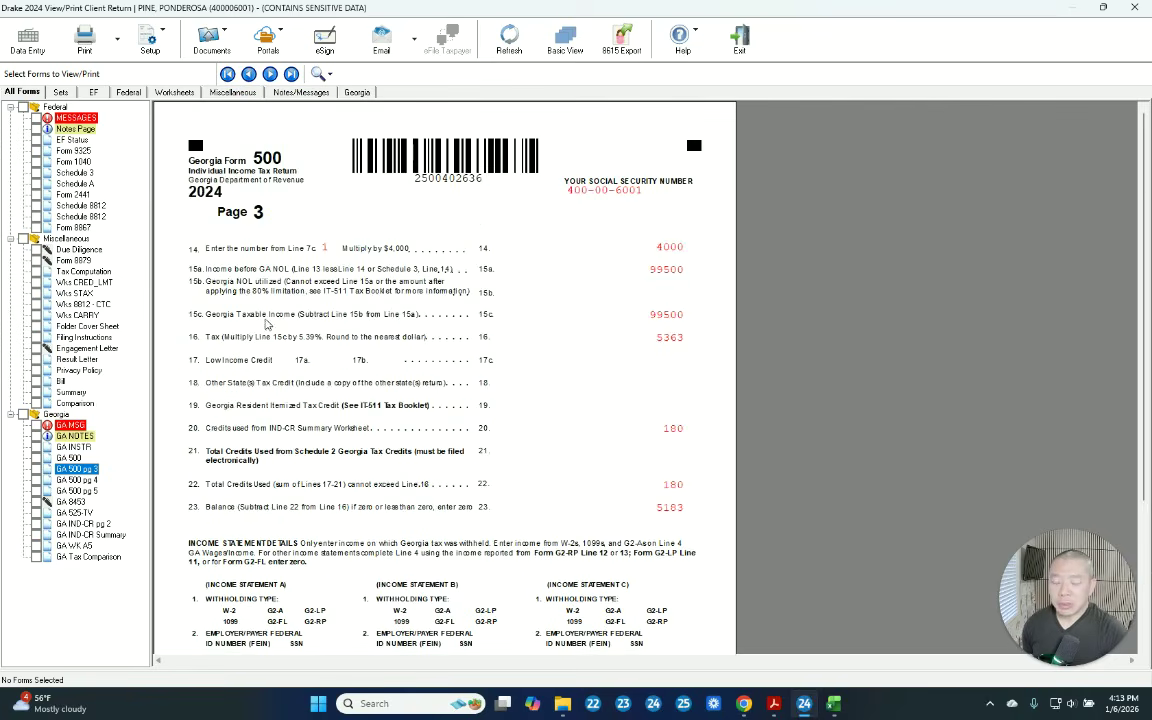